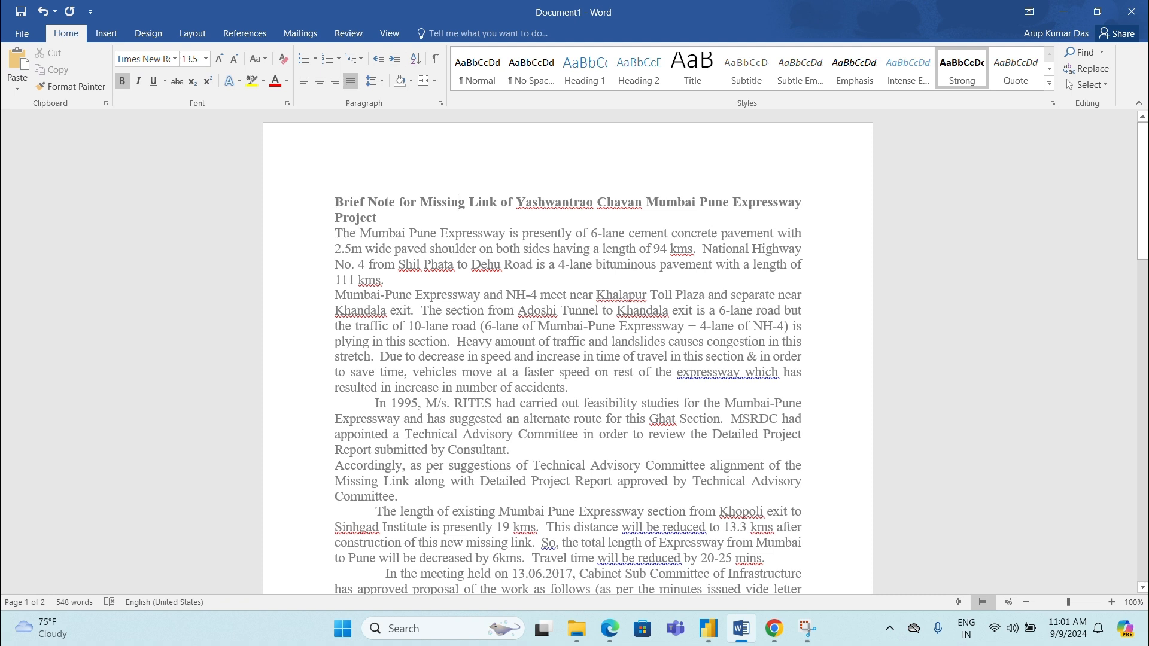
# Copy the title "Brief Note for Missing Link of Yashwantrao Chavan Mumbai Pune Expressway Project" from Word into the empty Power BI text box.
pyautogui.moveTo(333, 201); pyautogui.dragTo(369, 220)
pyautogui.hotkey('ctrl', 'c')
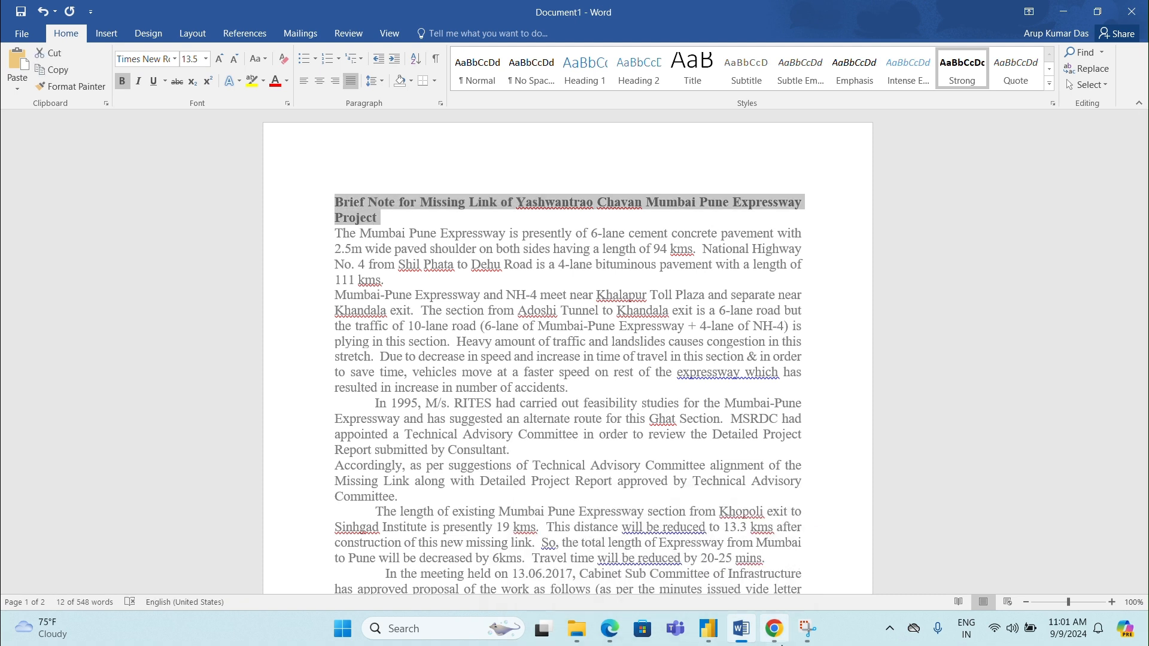
pyautogui.click(716, 632)
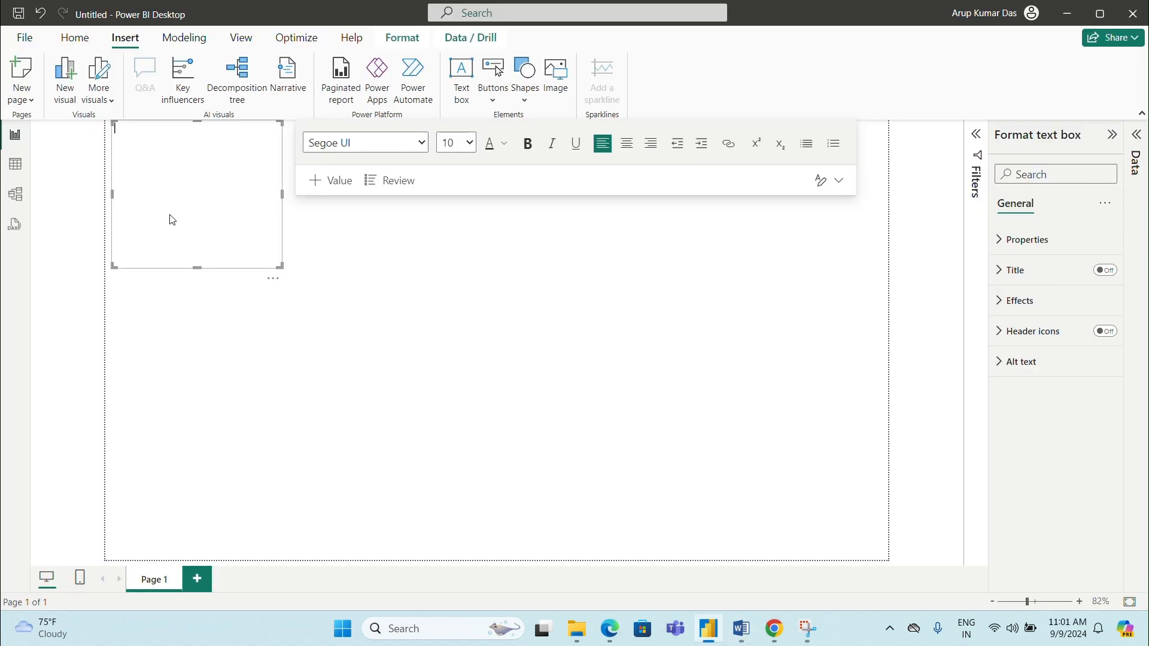
pyautogui.hotkey('ctrl', 'v')
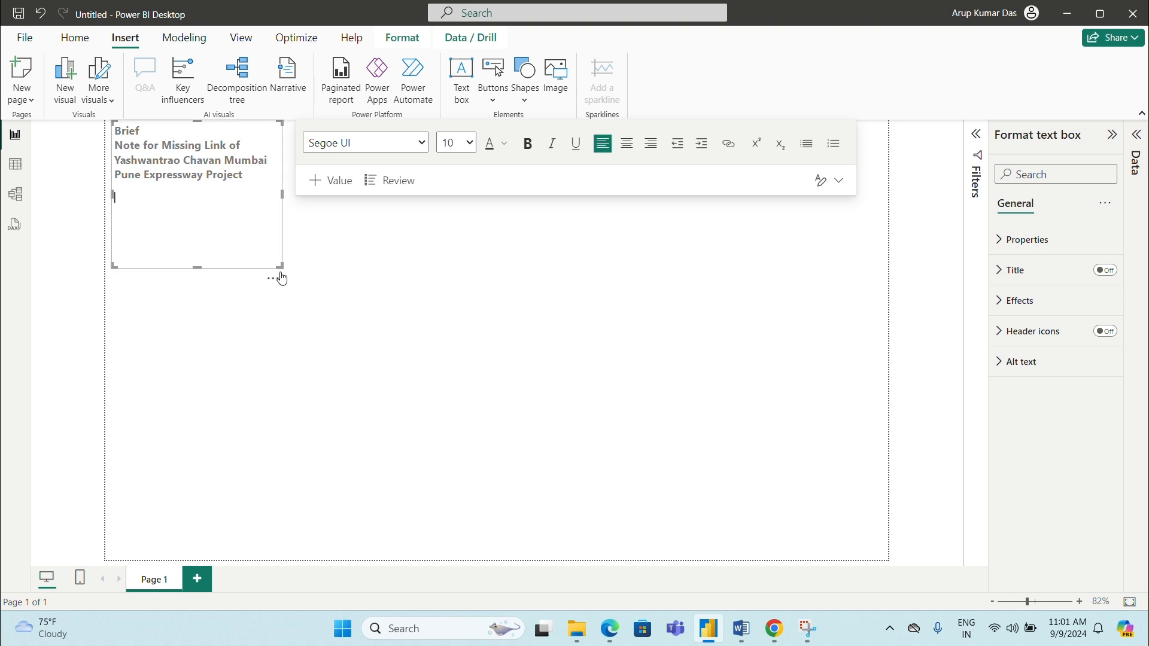
# Resize the text box into a wide, low strip across roughly the first half of the page.
pyautogui.moveTo(282, 269); pyautogui.dragTo(543, 388)
pyautogui.moveTo(327, 388); pyautogui.dragTo(328, 184)
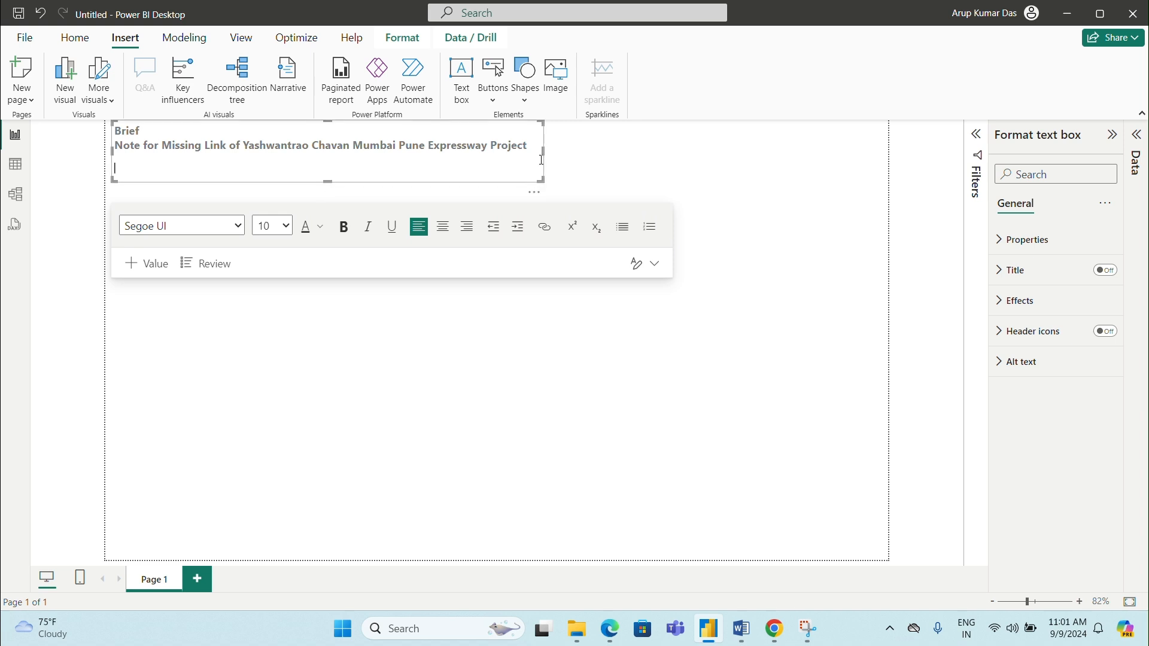
pyautogui.moveTo(543, 151)
pyautogui.mouseDown()
pyautogui.moveTo(667, 159)
pyautogui.moveTo(538, 153)
pyautogui.mouseUp()
# Remove "Brief Note for" so the heading starts with "Missing Link", and reduce the text box's height to about one line.
pyautogui.press('BackSpace')
pyautogui.press('BackSpace')
pyautogui.press('BackSpace')
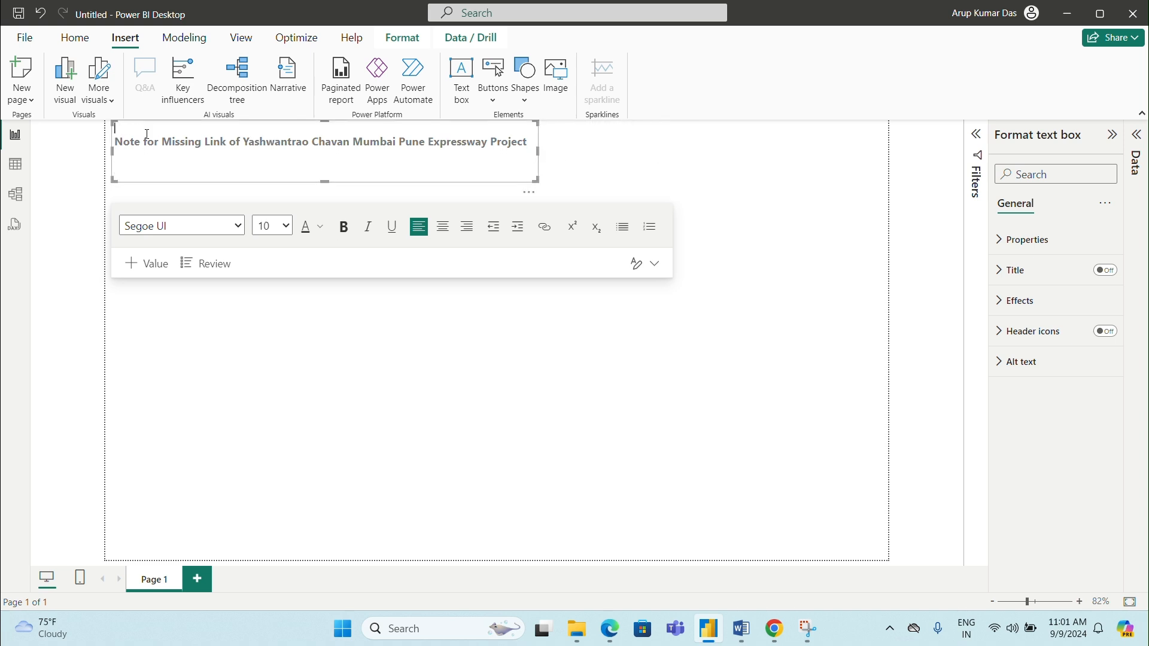
pyautogui.click(179, 178)
pyautogui.press('BackSpace')
pyautogui.press('BackSpace')
pyautogui.press('BackSpace')
pyautogui.press('BackSpace')
pyautogui.press('BackSpace')
pyautogui.press('BackSpace')
pyautogui.press('BackSpace')
pyautogui.press('BackSpace')
pyautogui.press('BackSpace')
pyautogui.press('BackSpace')
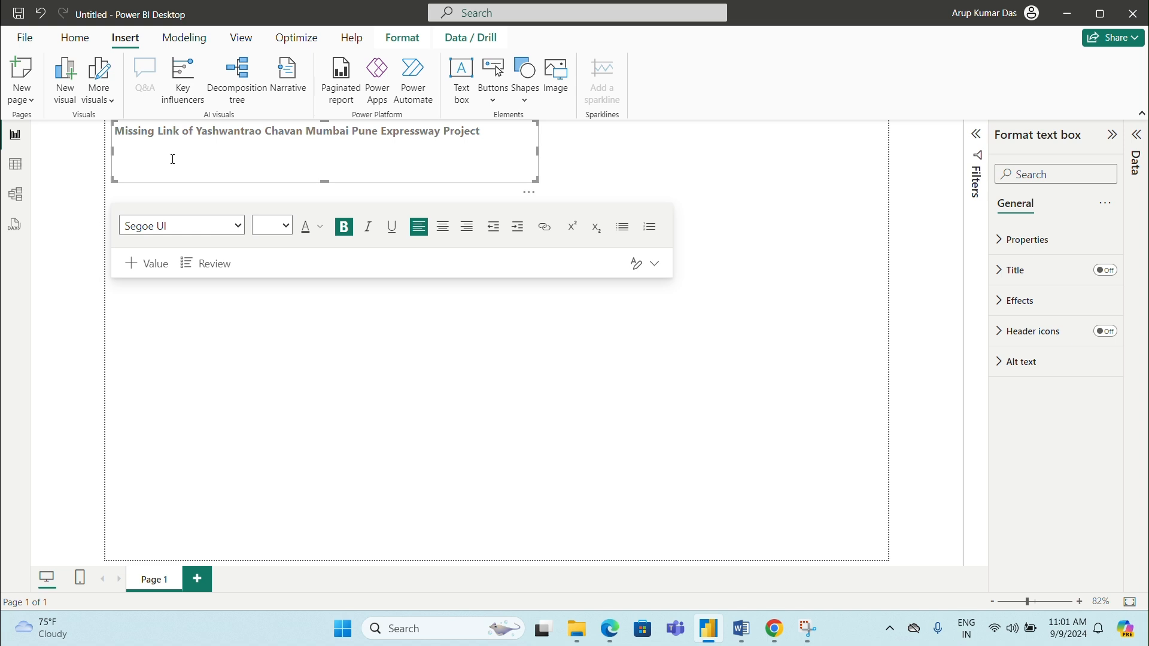
pyautogui.moveTo(325, 181); pyautogui.dragTo(327, 153)
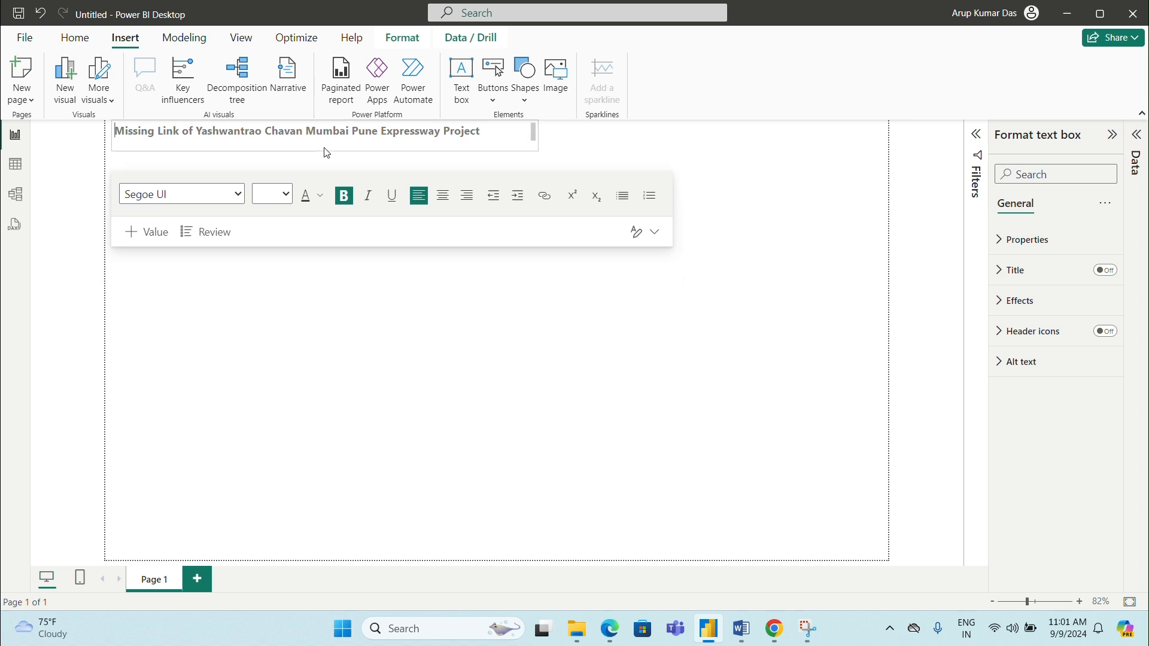
# Try to set the heading to Arial Black at size 18 without selecting its text.
pyautogui.click(237, 197)
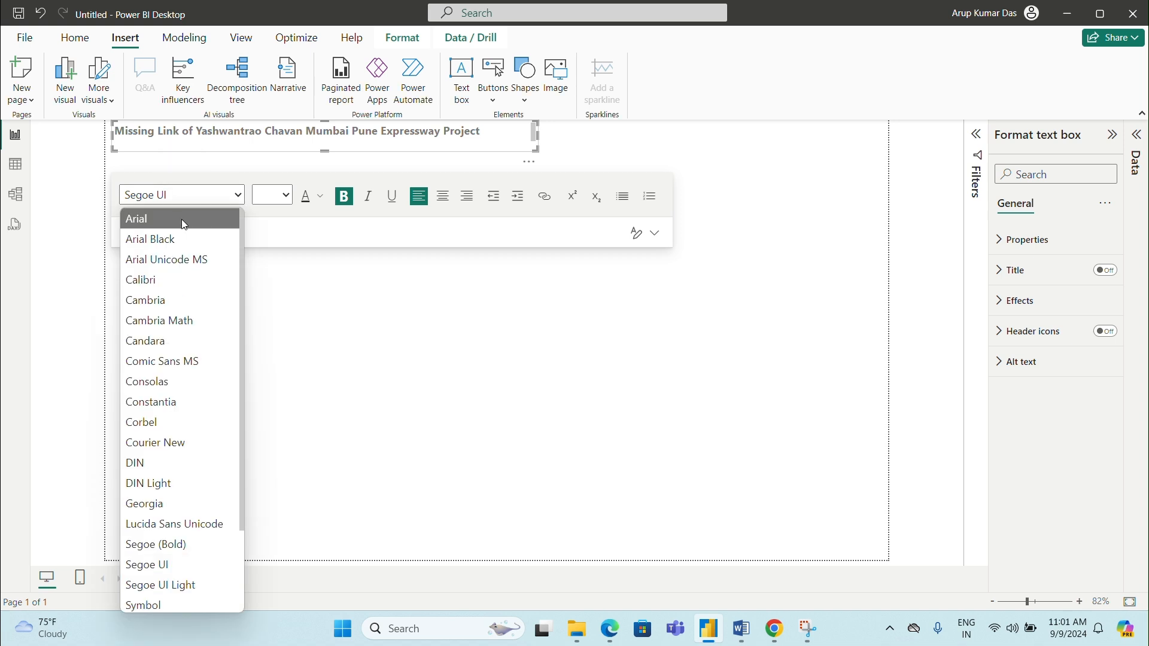
pyautogui.click(184, 241)
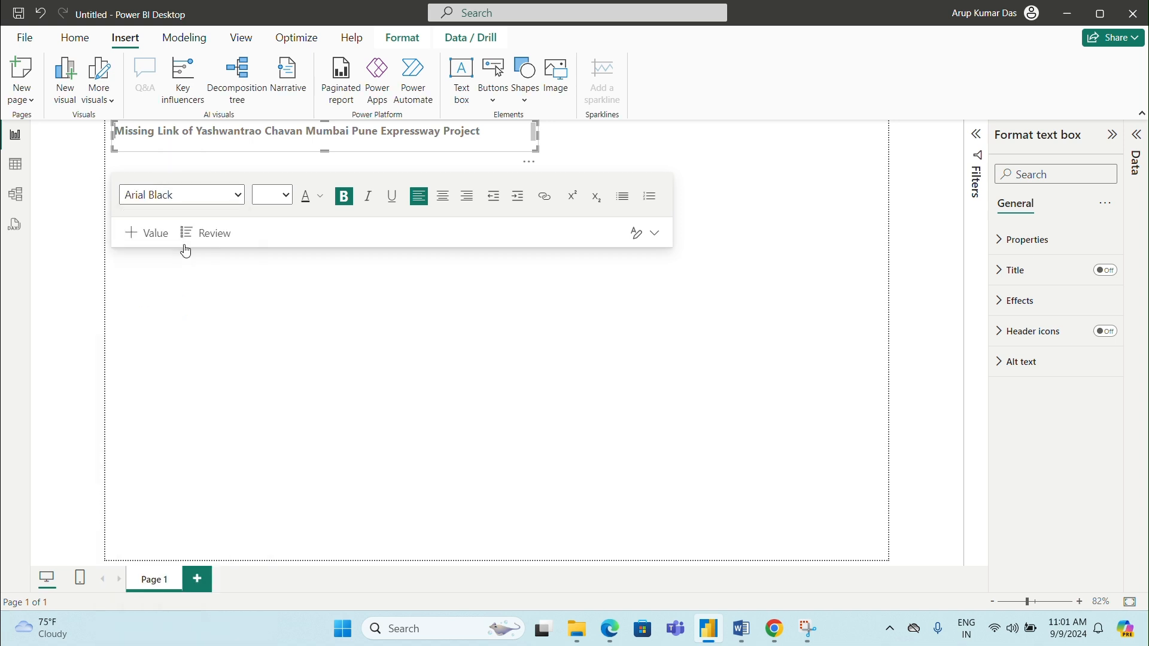
pyautogui.click(288, 198)
pyautogui.click(278, 382)
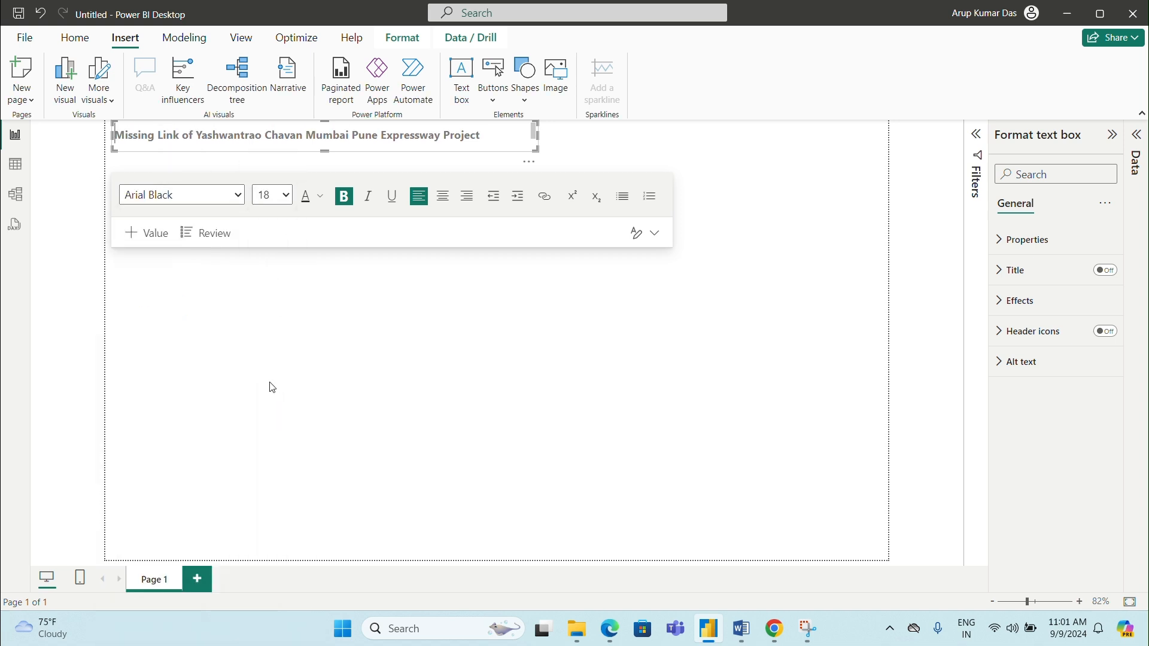
# Format the whole heading text as Arial Black, size 20, underlined.
pyautogui.click(290, 132)
pyautogui.moveTo(492, 138); pyautogui.dragTo(114, 133)
pyautogui.click(238, 195)
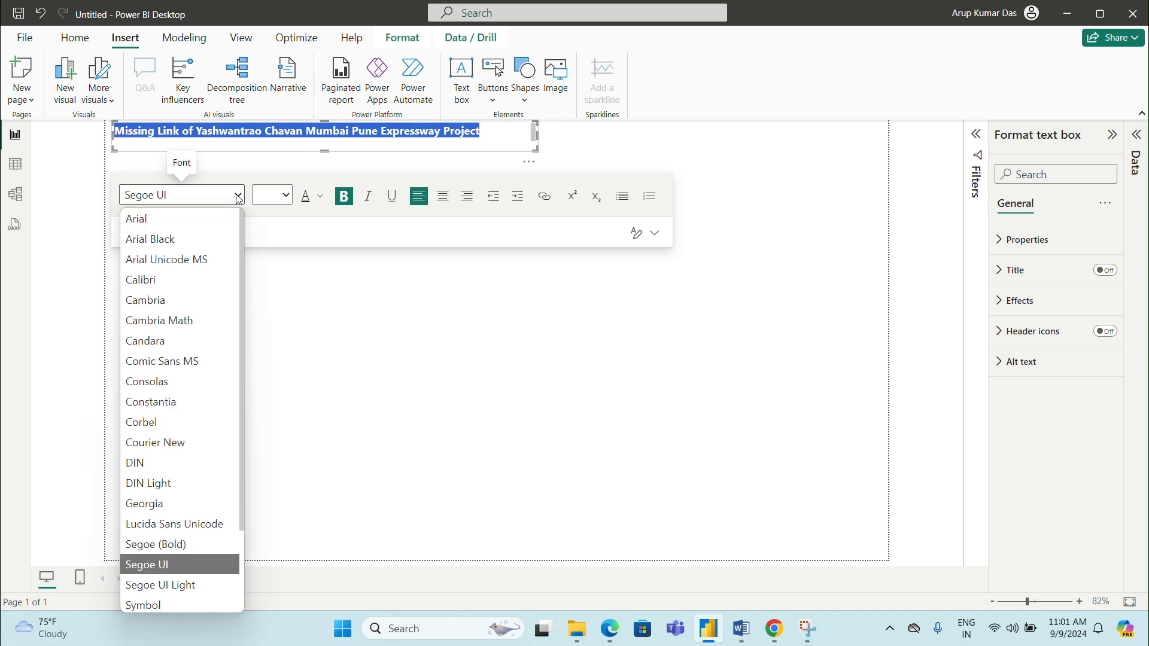
pyautogui.click(183, 240)
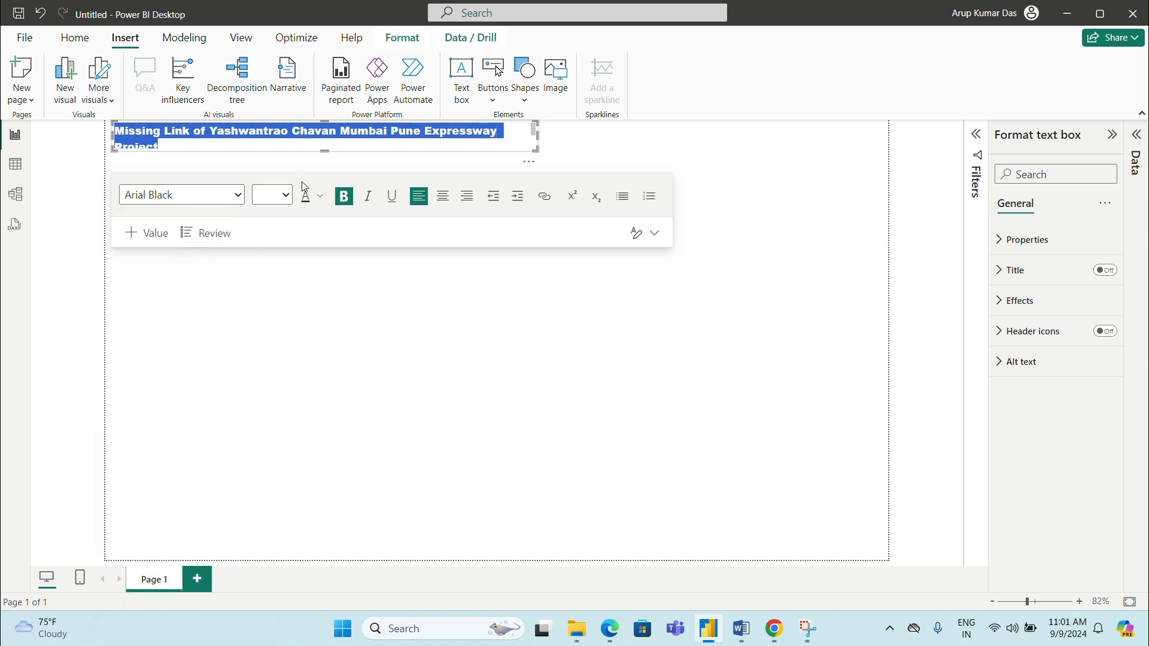
pyautogui.click(289, 195)
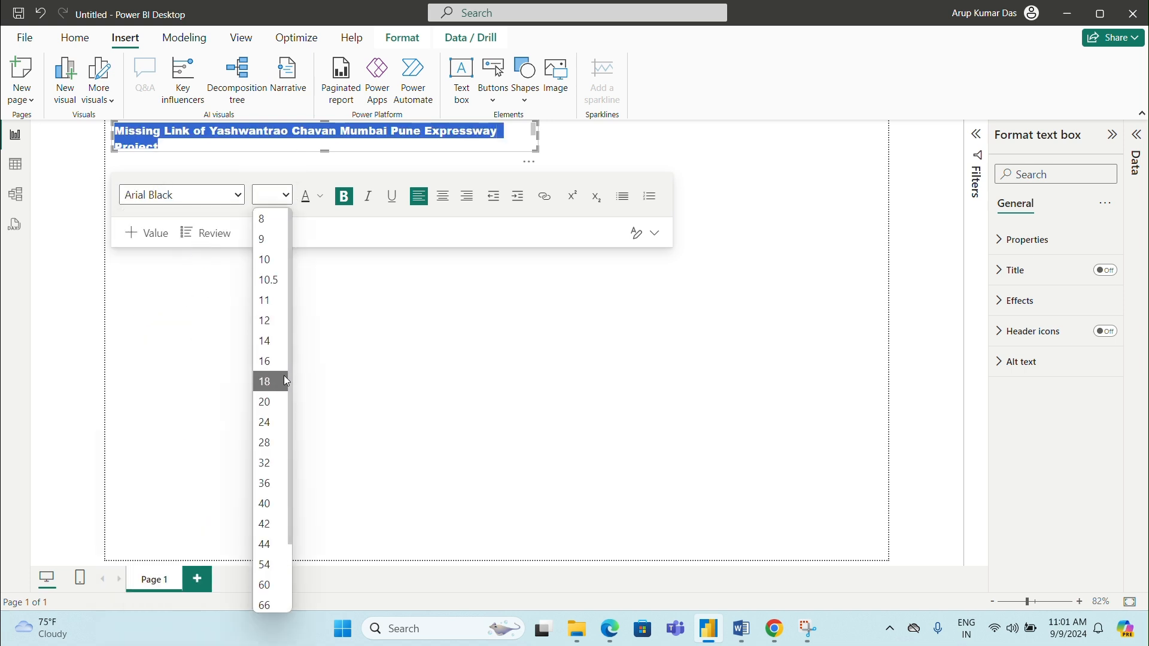
pyautogui.click(283, 400)
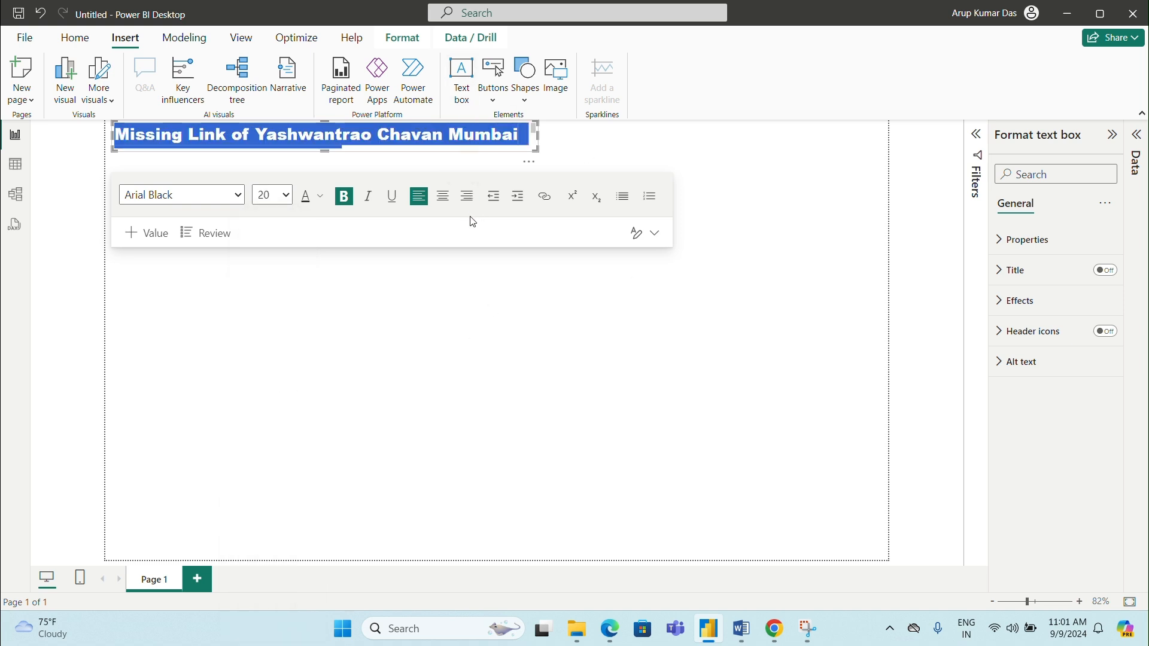
pyautogui.click(394, 206)
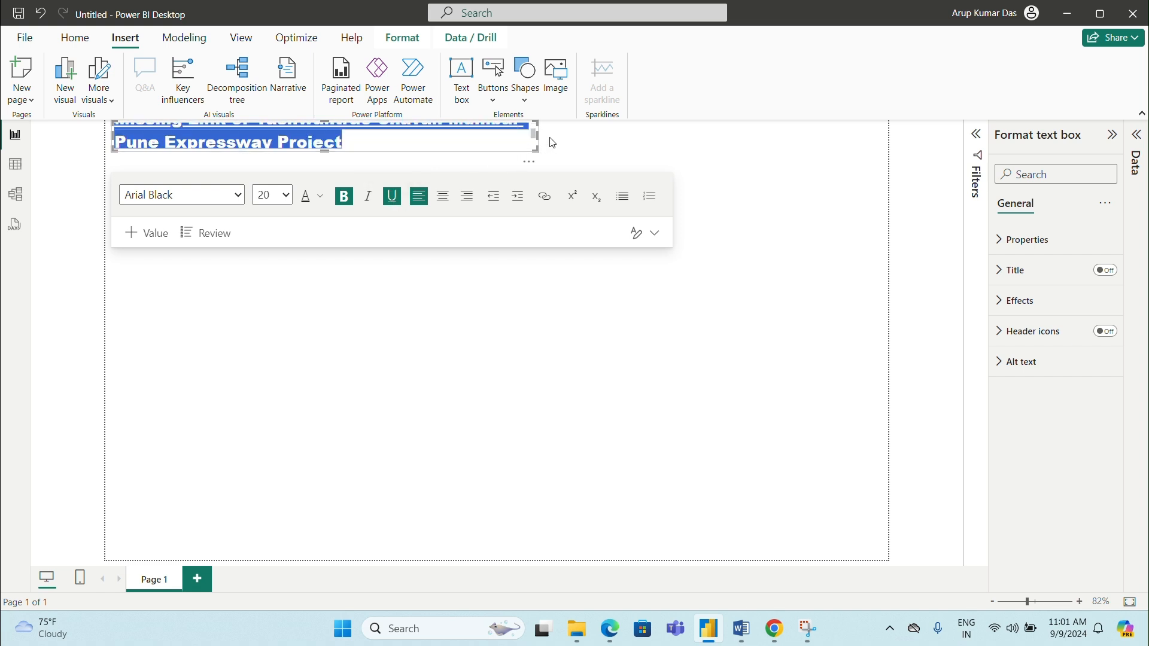
# Widen the heading's text box until the title fits on one line, and move the box lower on the page.
pyautogui.moveTo(538, 143); pyautogui.dragTo(780, 150)
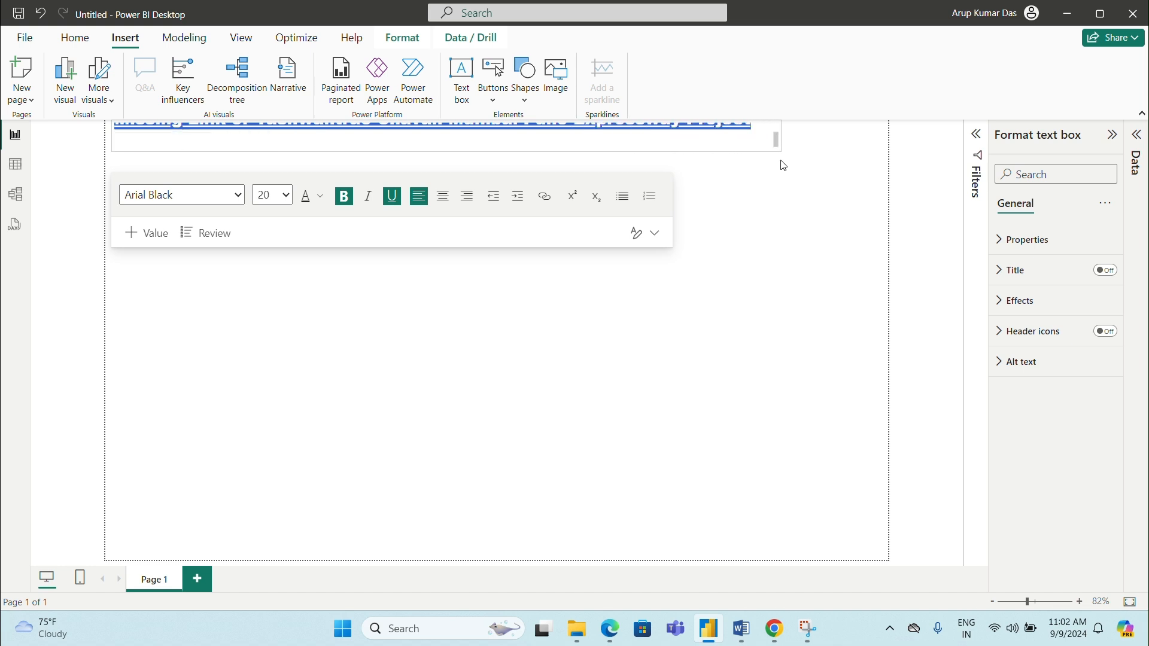
pyautogui.click(658, 314)
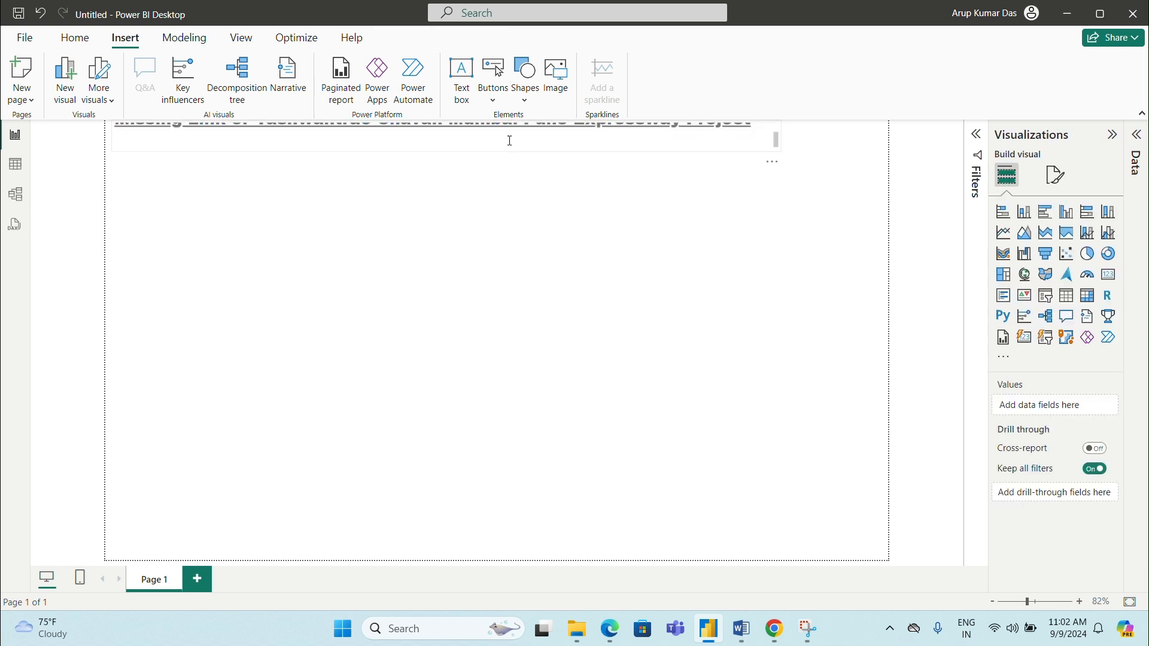
pyautogui.moveTo(513, 158); pyautogui.dragTo(533, 271)
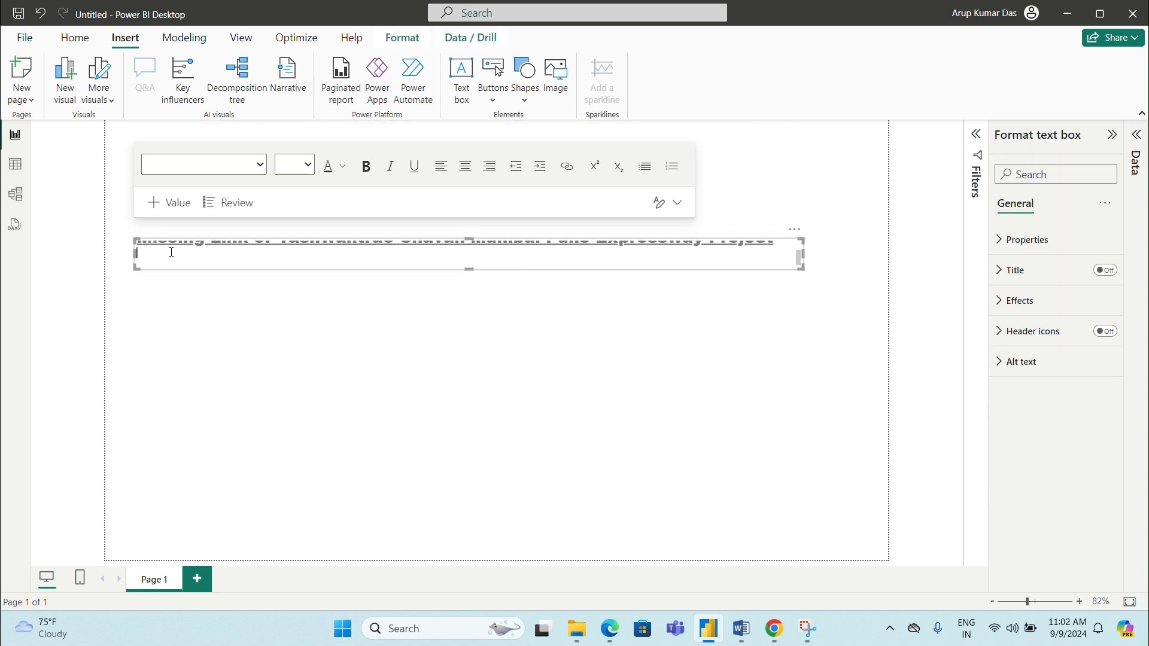
# Center the heading text within its text box.
pyautogui.moveTo(172, 252); pyautogui.dragTo(205, 248)
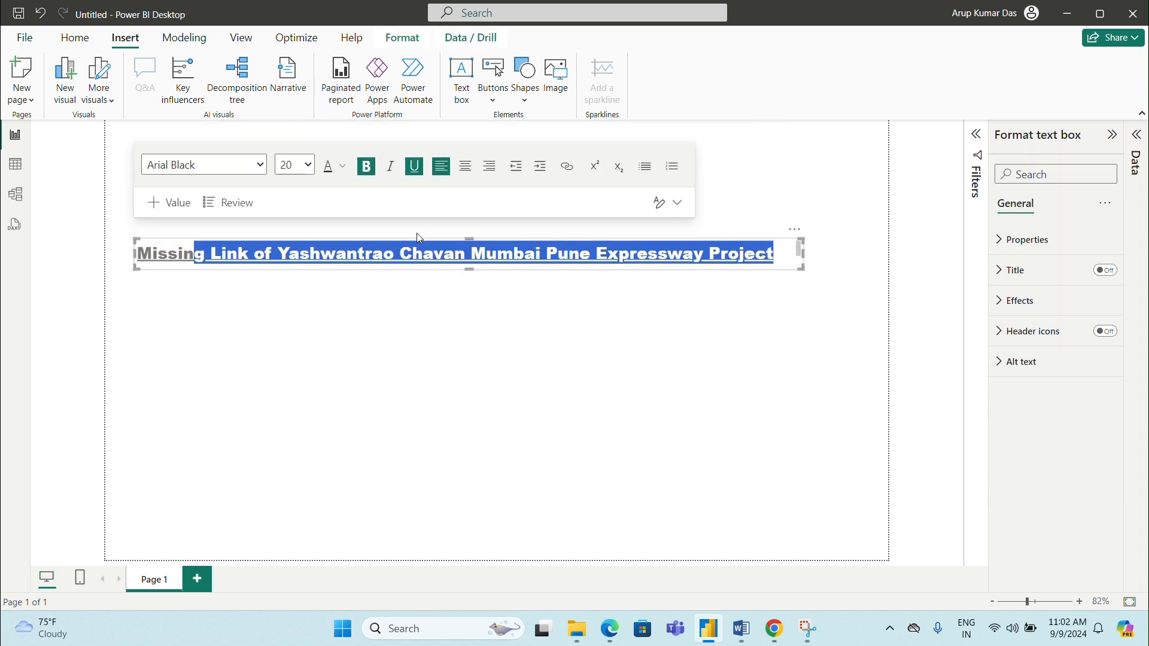
pyautogui.click(467, 168)
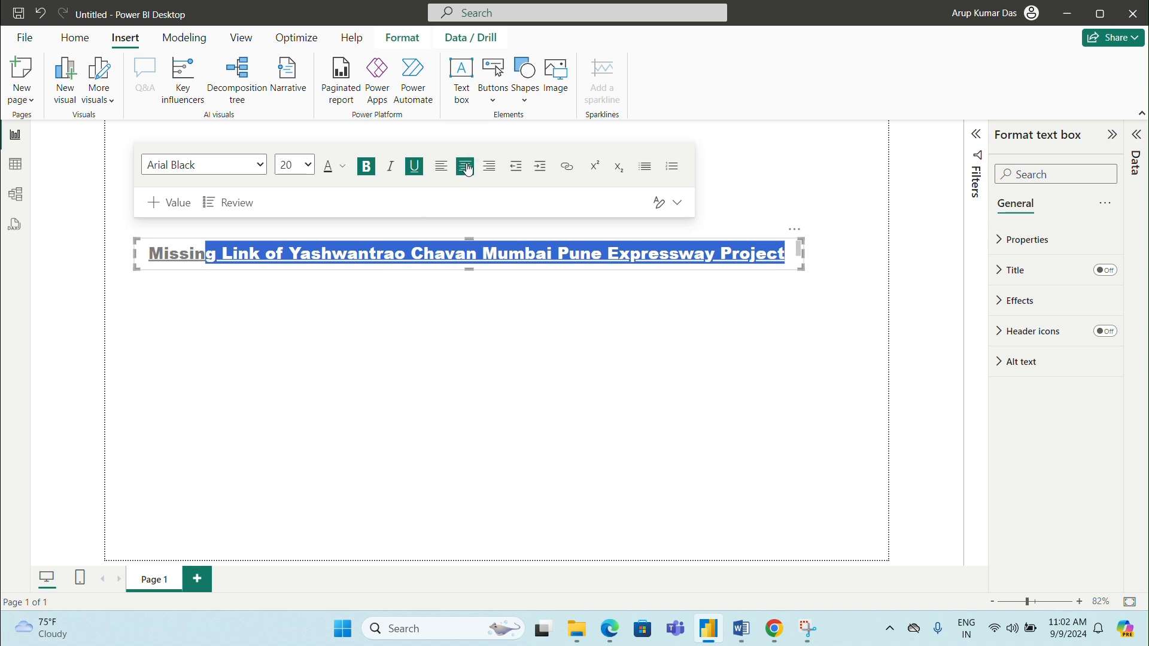
pyautogui.click(488, 363)
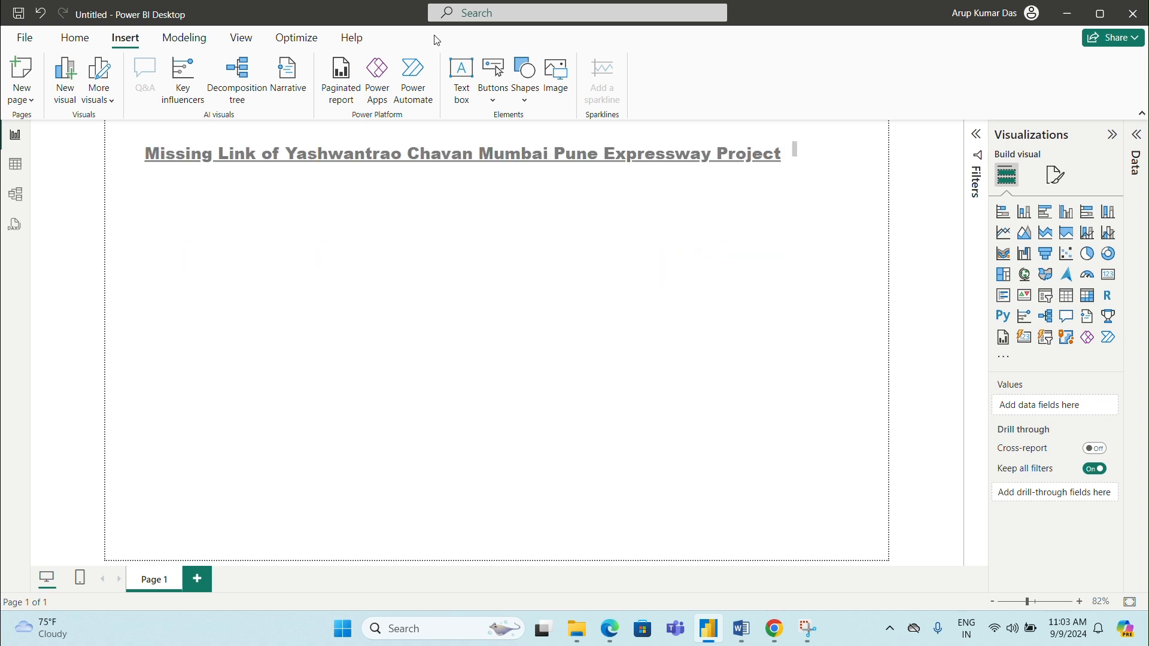
# Insert a rectangle below the heading and change its shape type to Pill.
pyautogui.click(525, 102)
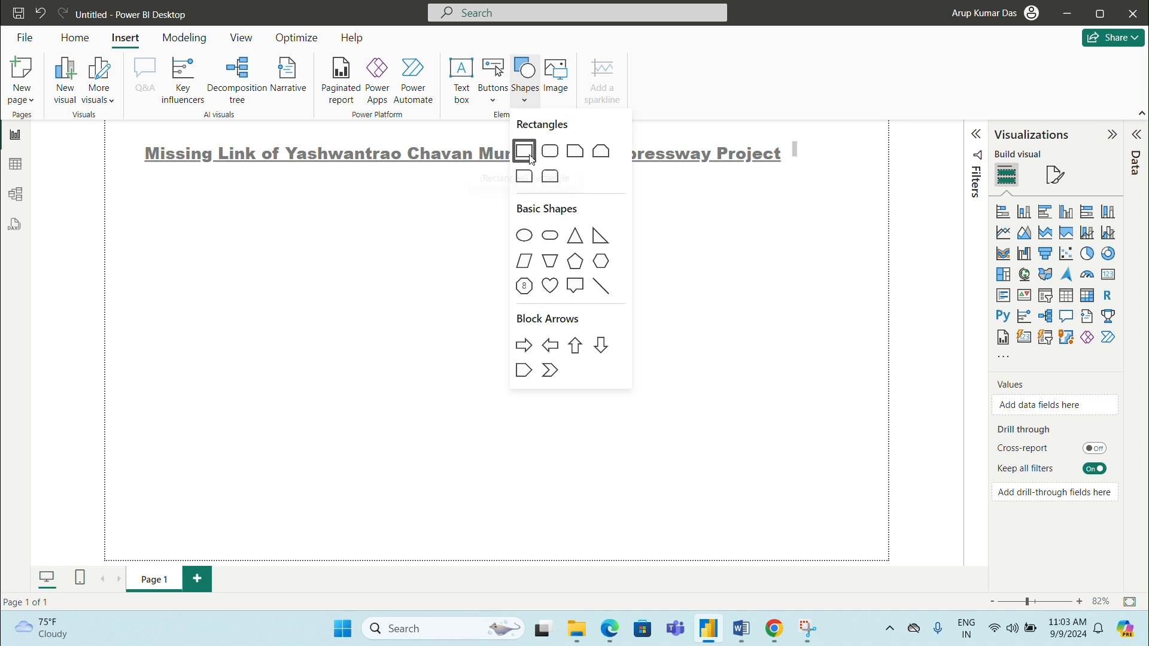
pyautogui.click(530, 156)
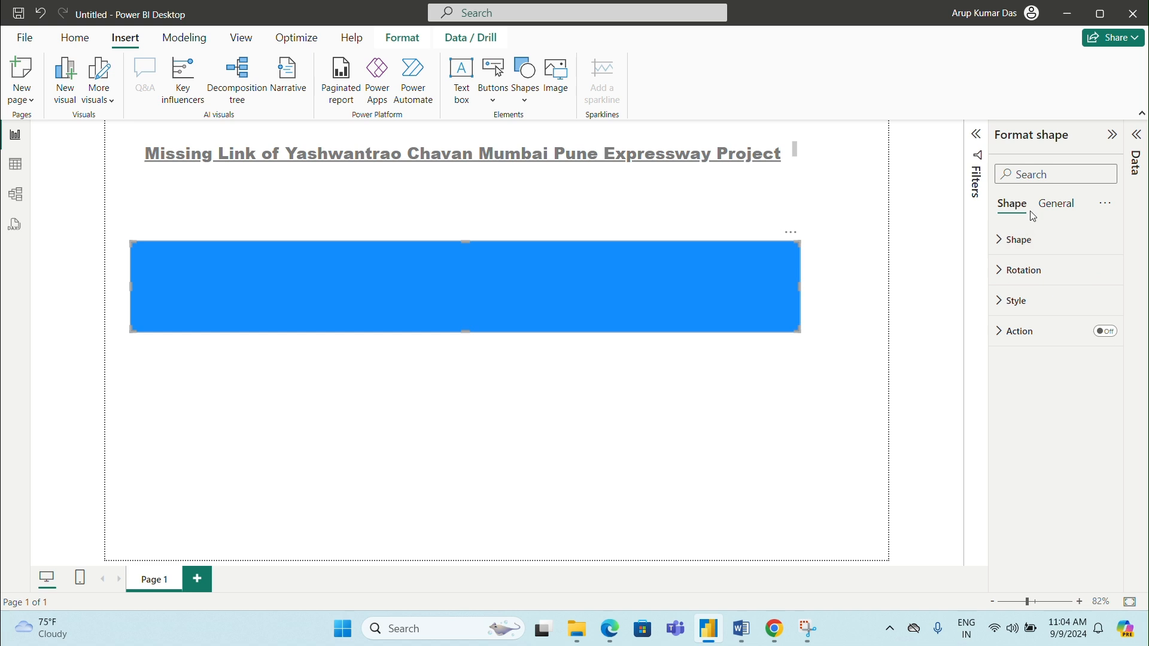
pyautogui.click(1044, 243)
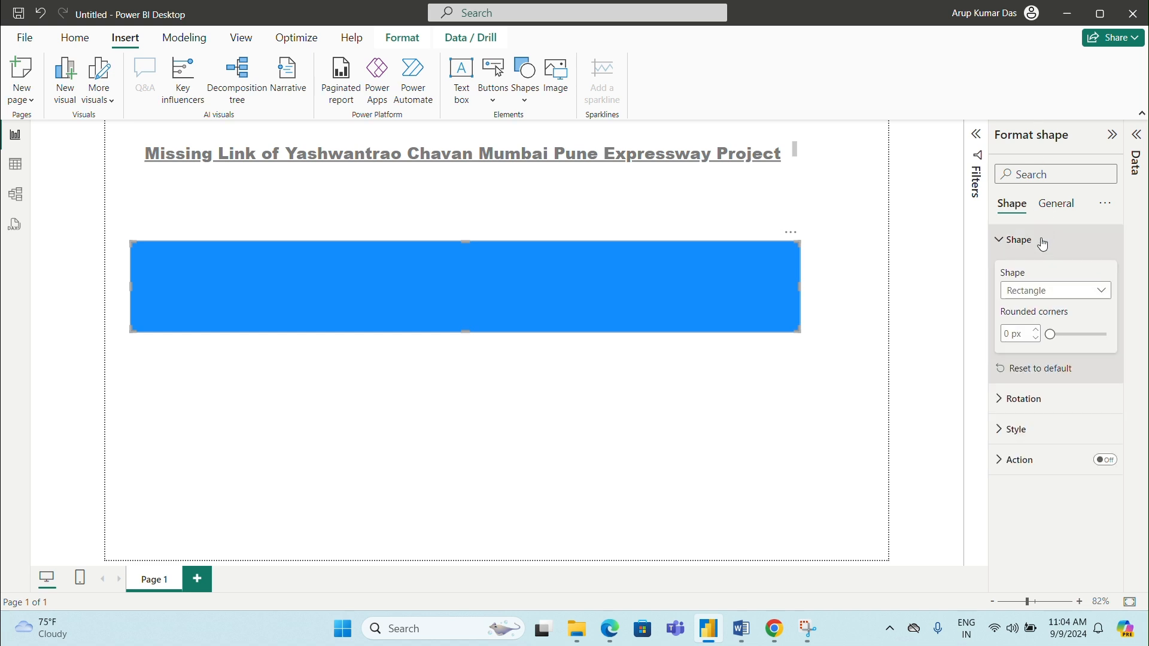
pyautogui.click(1104, 291)
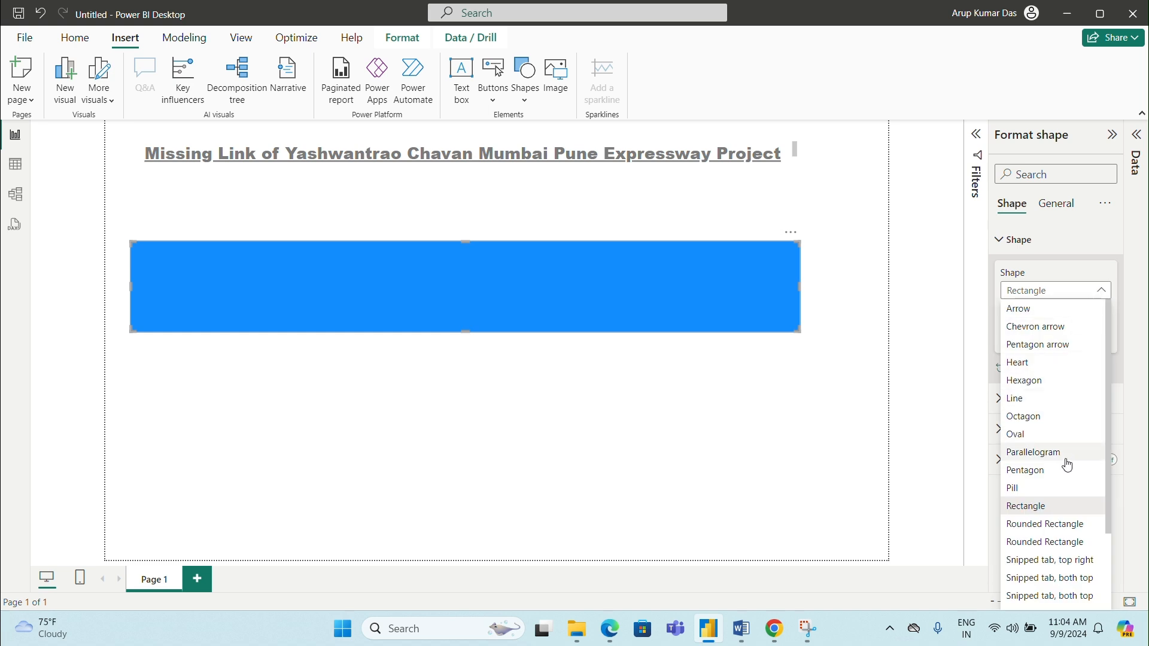
pyautogui.click(1068, 488)
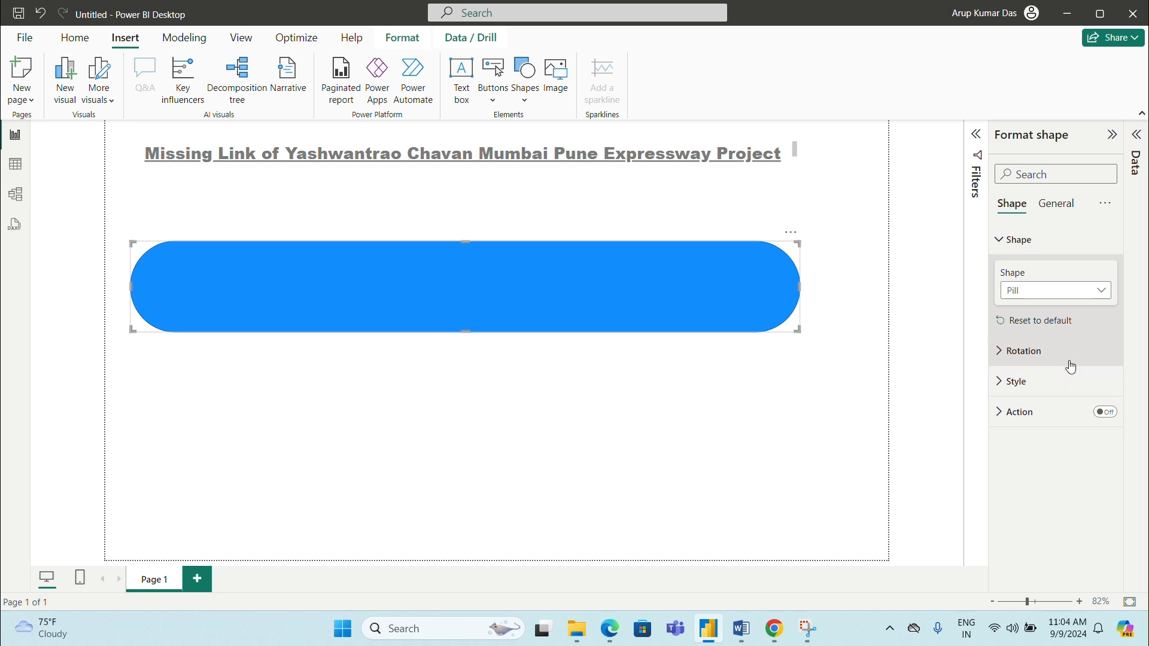
# Set the pill shape's fill color to light peach.
pyautogui.click(1067, 390)
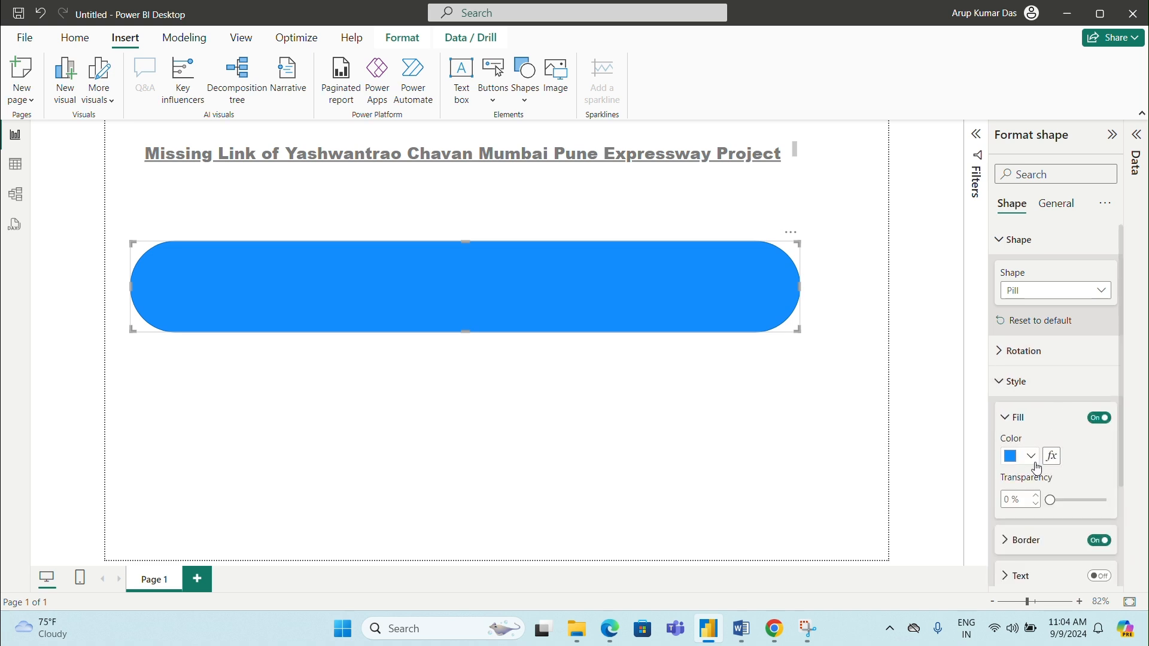
pyautogui.click(1034, 460)
pyautogui.click(1008, 253)
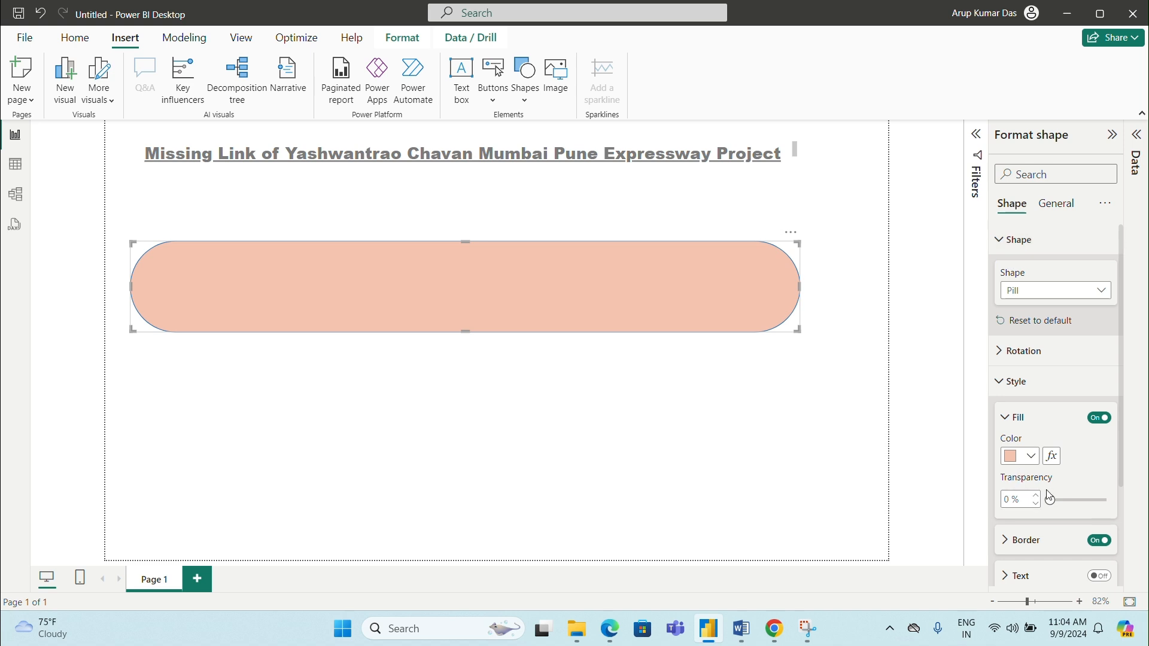
# Enable text on the pill shape and enter "MUMBAI NAGPUR EXPRESSWAY" as its label.
pyautogui.scroll(-2, 1051, 487)
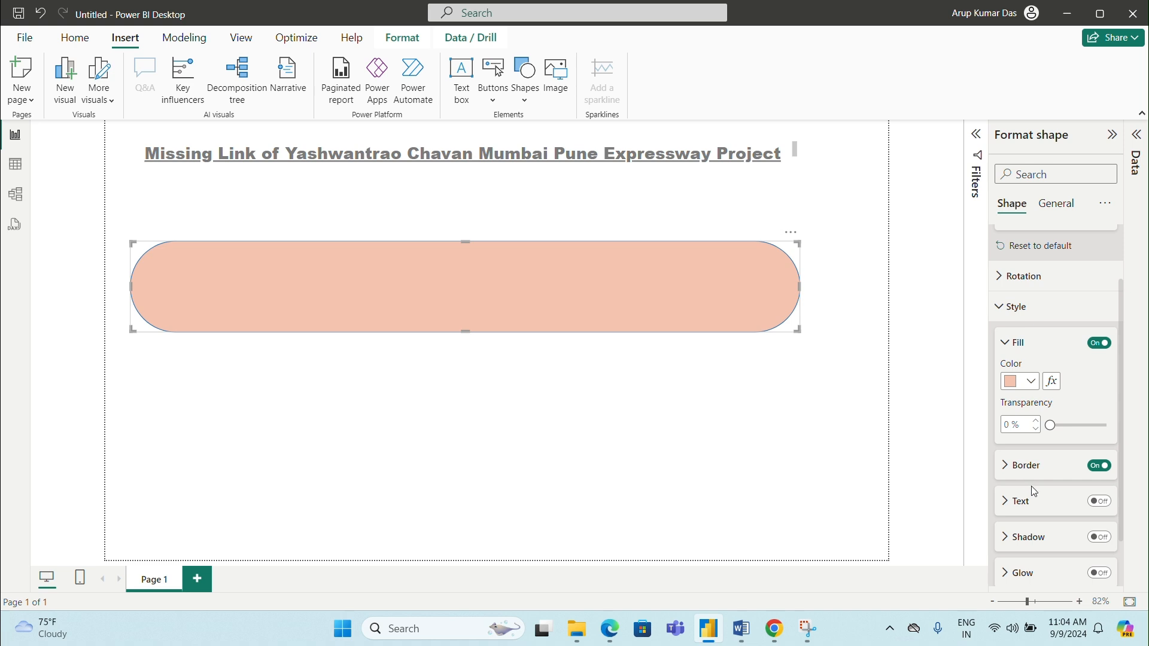
pyautogui.scroll(-2, 1032, 486)
pyautogui.click(1028, 444)
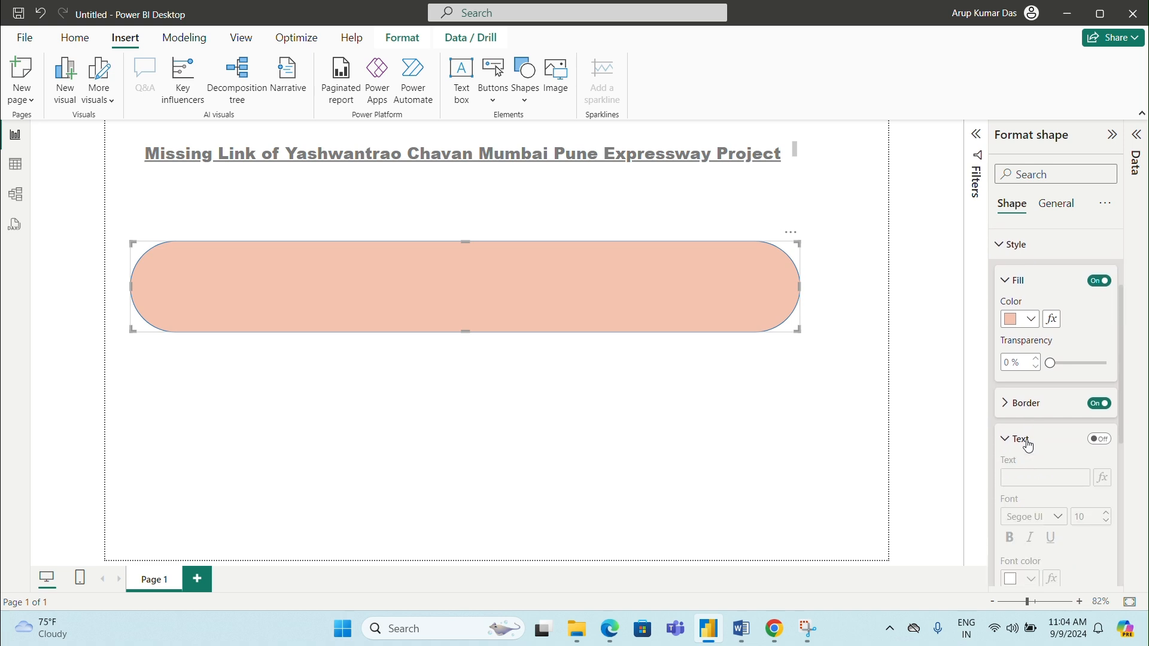
pyautogui.click(1100, 441)
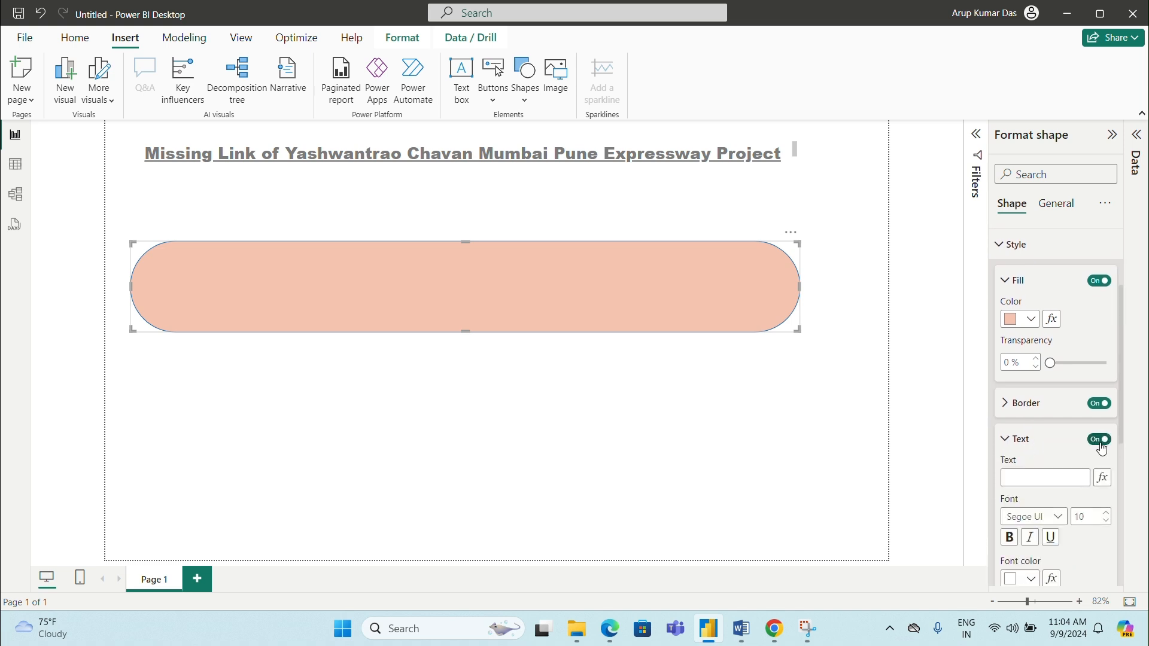
pyautogui.click(1025, 483)
pyautogui.write('MU')
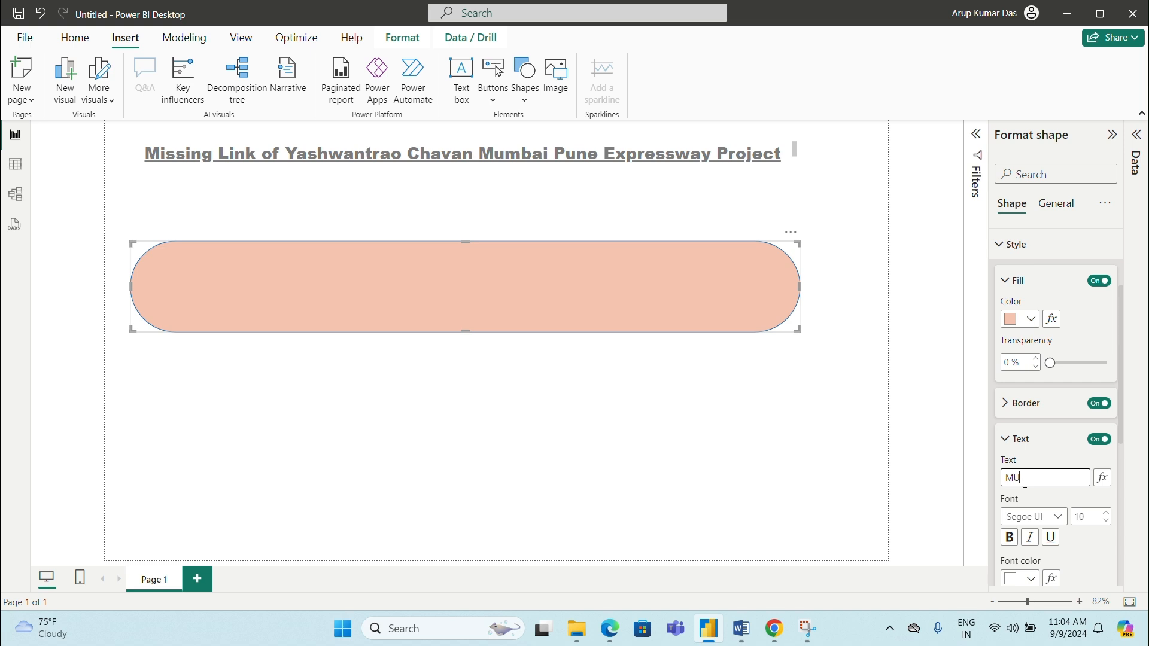
pyautogui.write('MBAI NAGPUR EXPR')
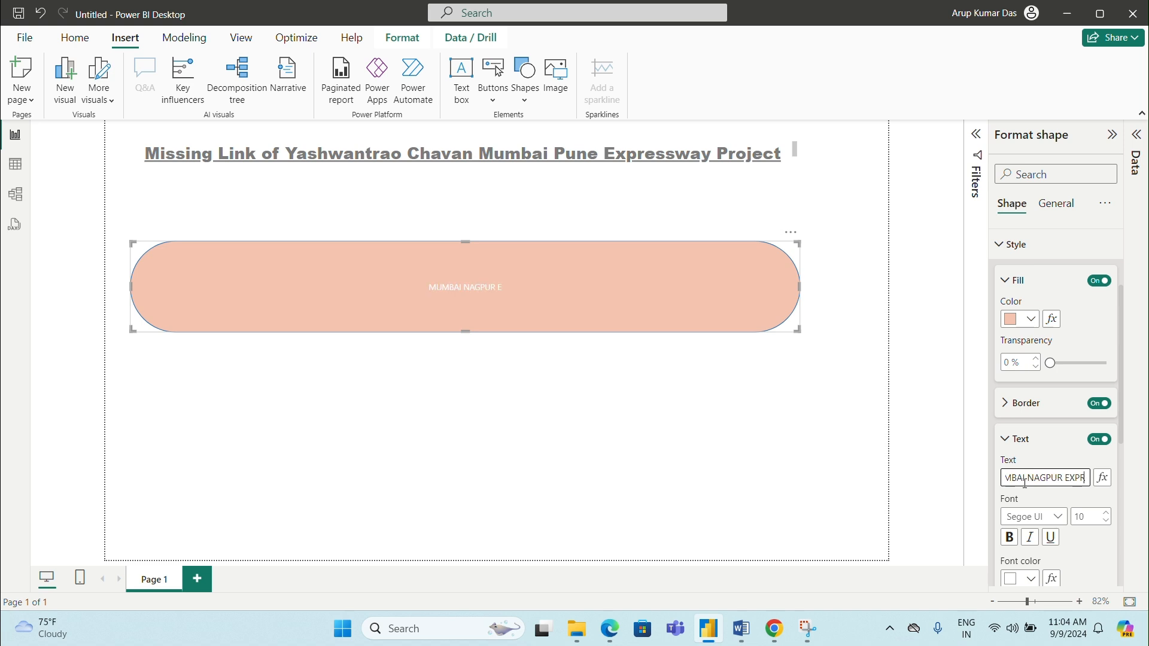
pyautogui.write('ESS')
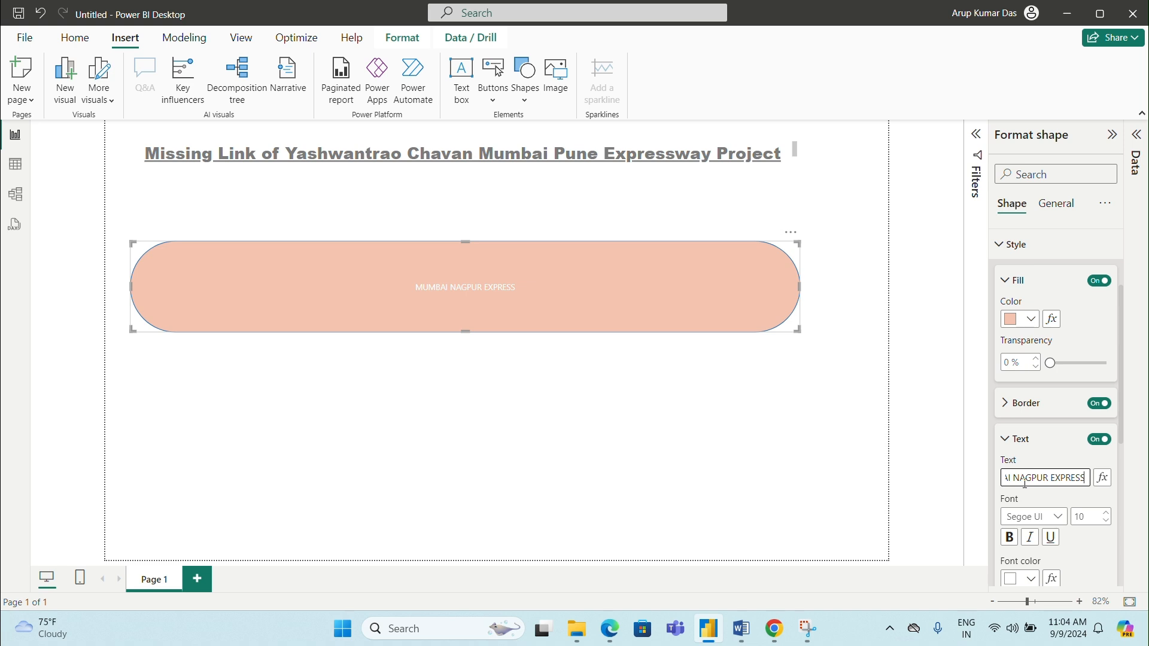
pyautogui.write('WAY')
pyautogui.click(428, 286)
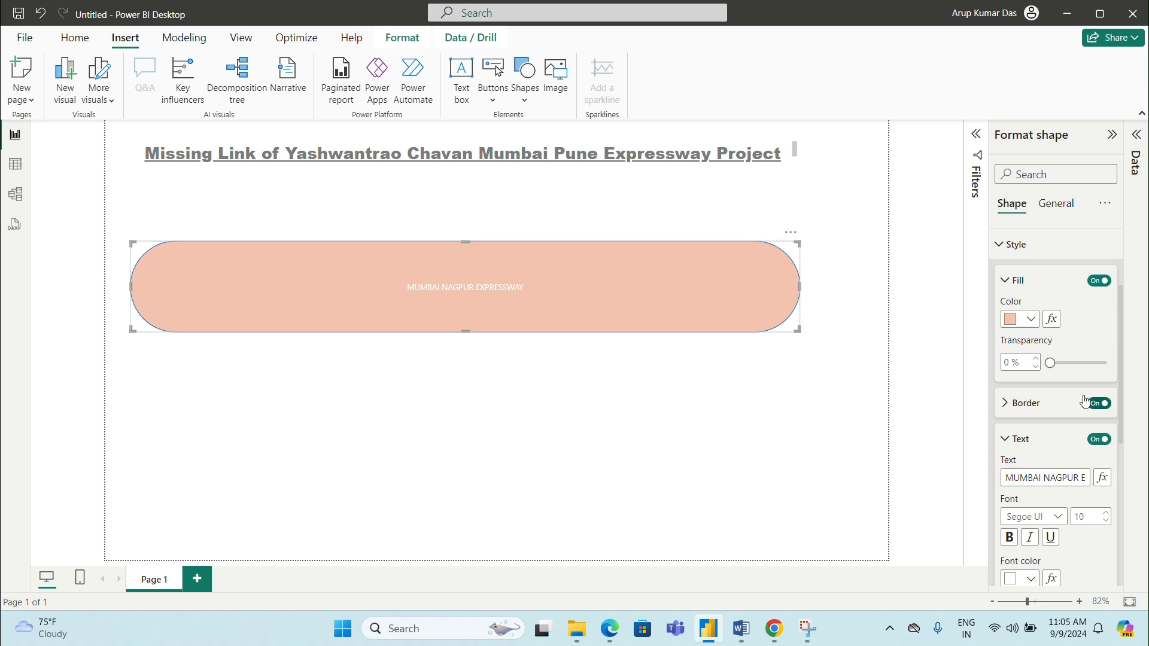
# Format the pill shape's label in Arial Black, size 20, with a black font color.
pyautogui.click(1061, 521)
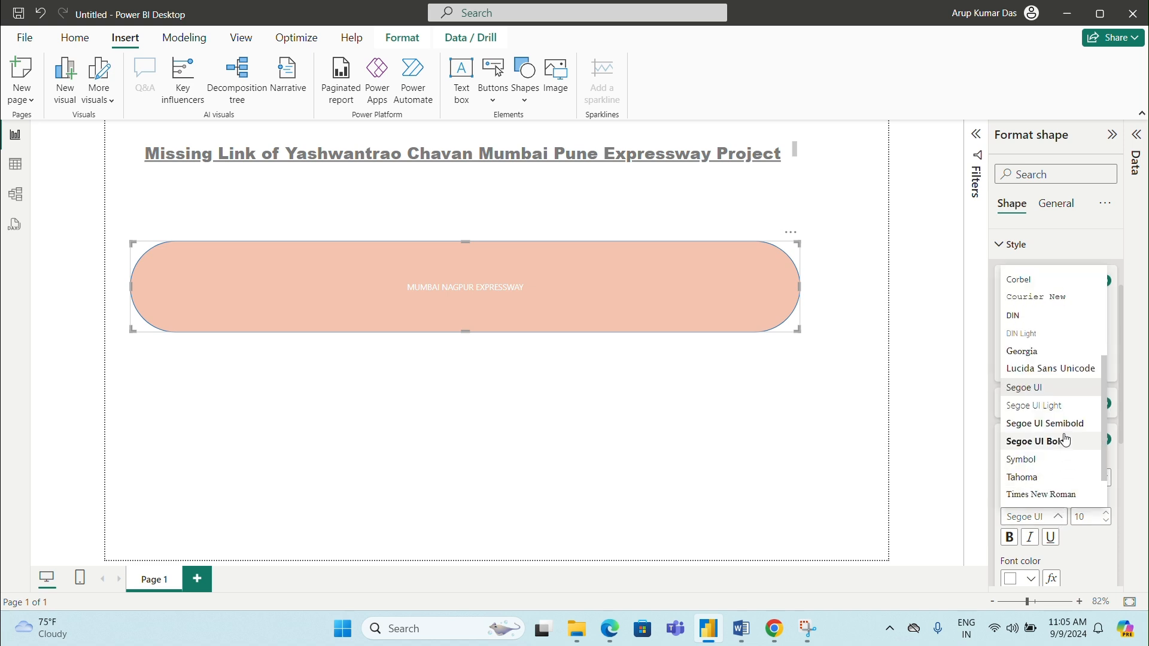
pyautogui.scroll(5, 1026, 441)
pyautogui.click(1044, 293)
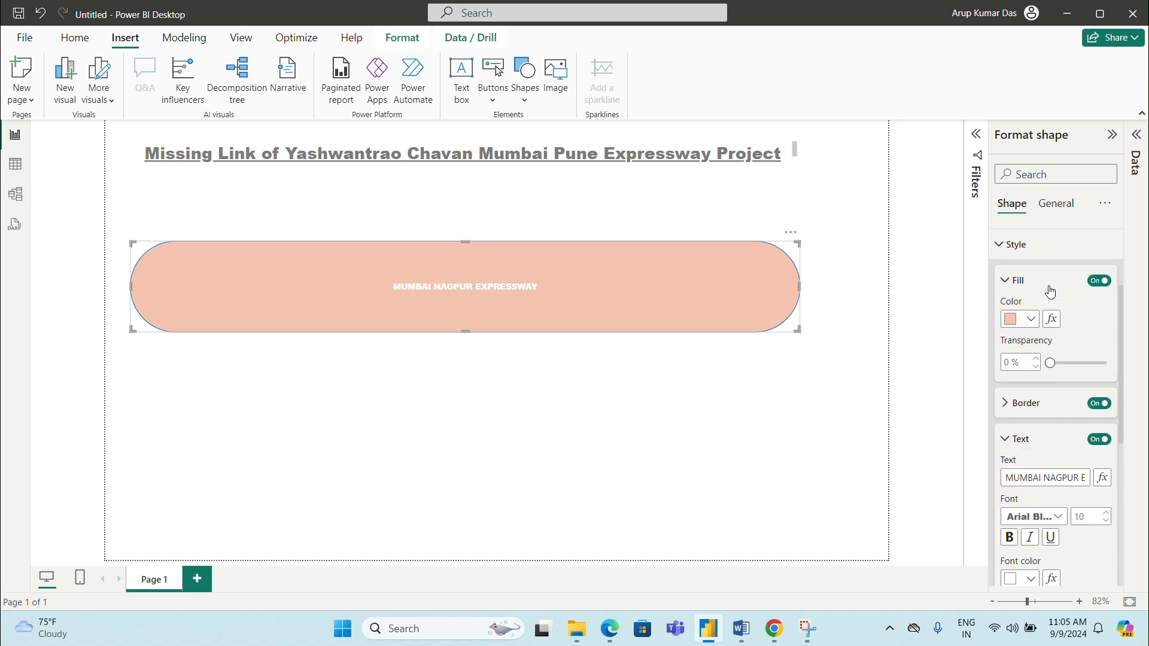
pyautogui.click(1093, 515)
pyautogui.write('20')
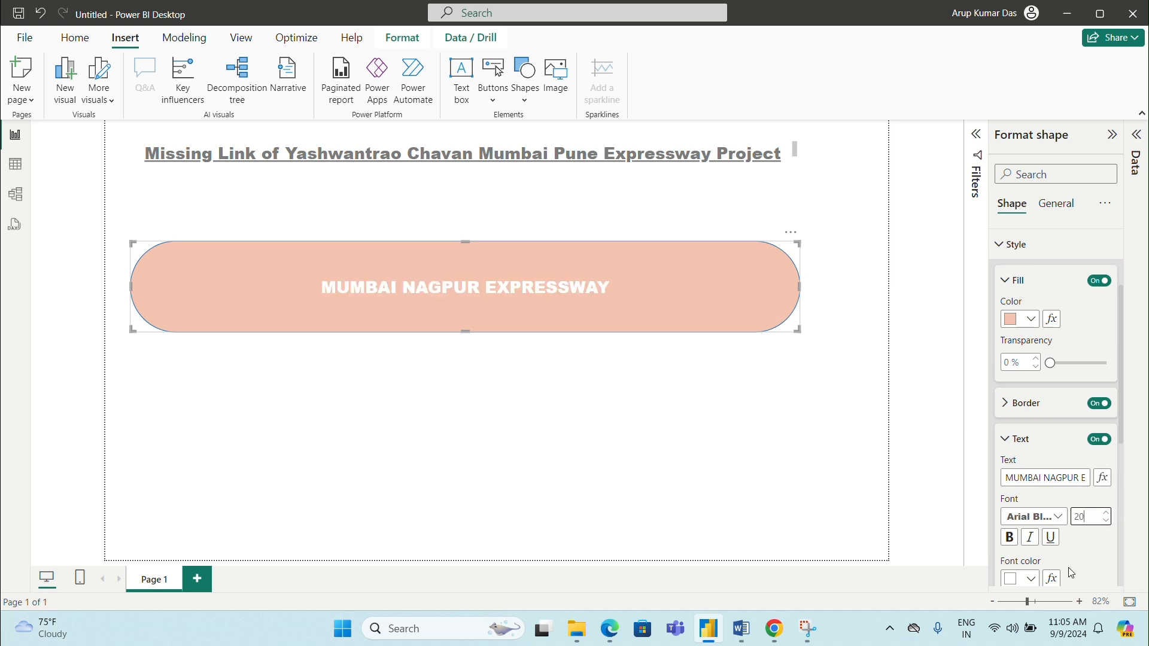
pyautogui.scroll(-3, 1086, 568)
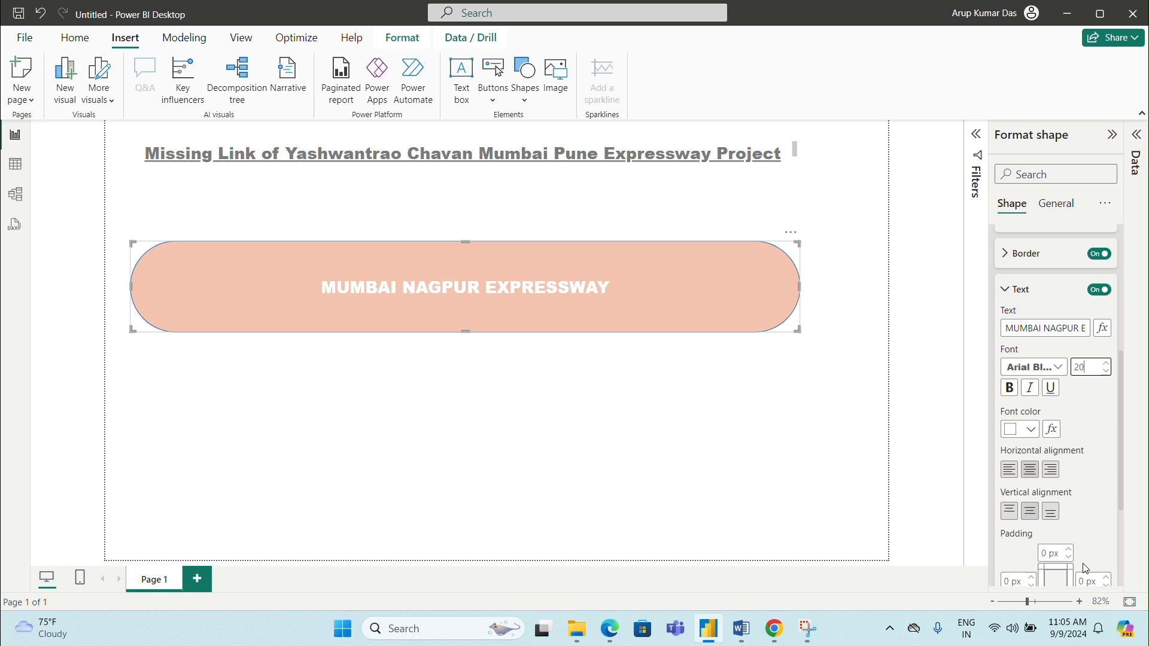
pyautogui.click(1030, 429)
pyautogui.click(970, 365)
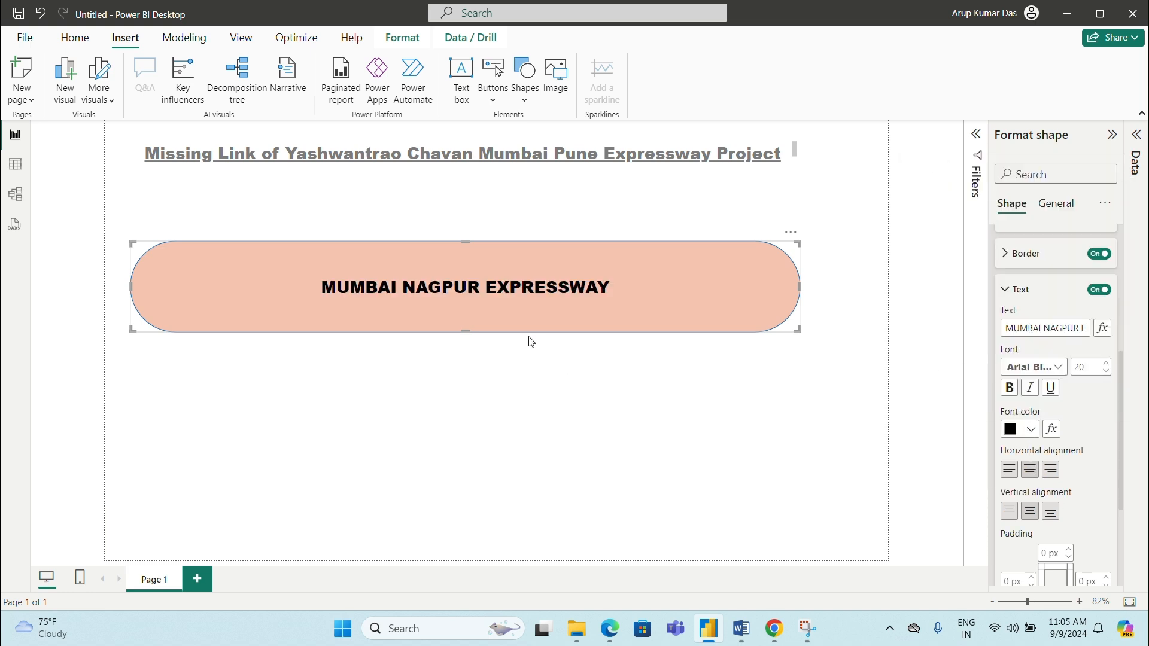
# Reduce the pill shape's height and width so it fits closely around its label.
pyautogui.moveTo(466, 331); pyautogui.dragTo(474, 285)
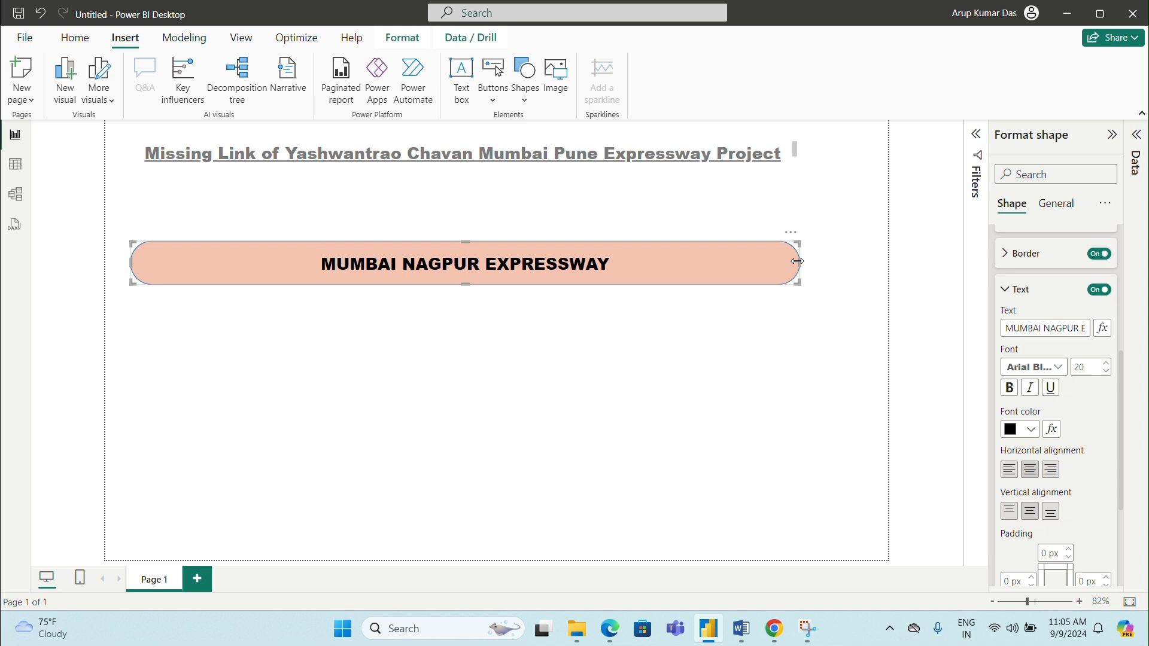
pyautogui.moveTo(797, 261); pyautogui.dragTo(477, 291)
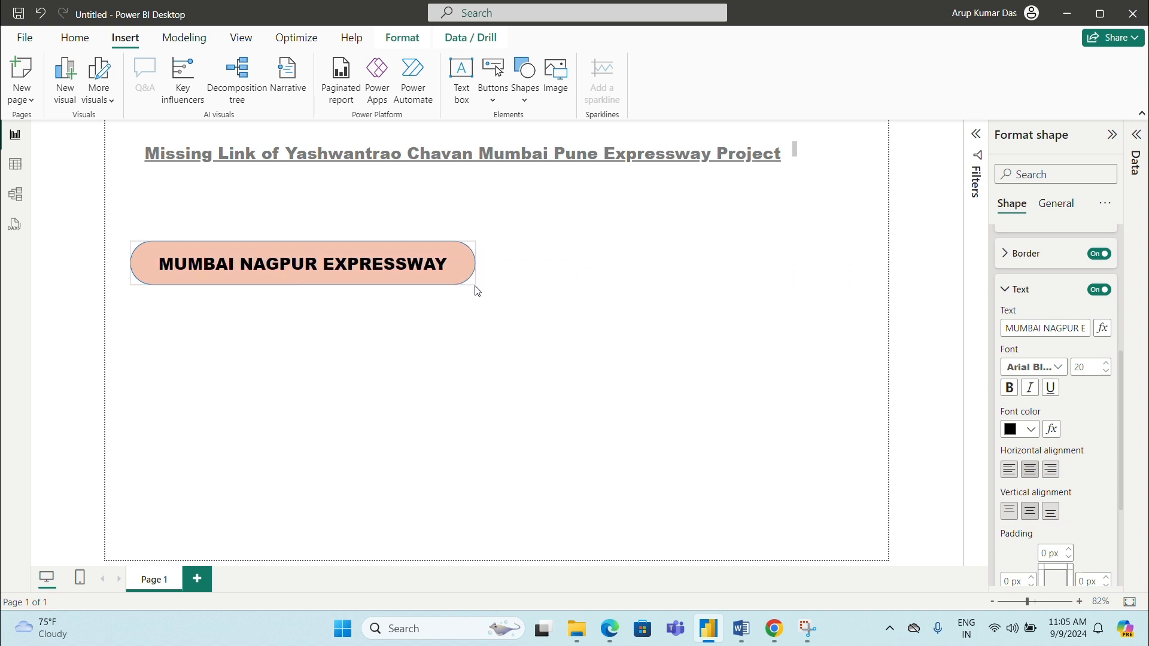
pyautogui.click(476, 338)
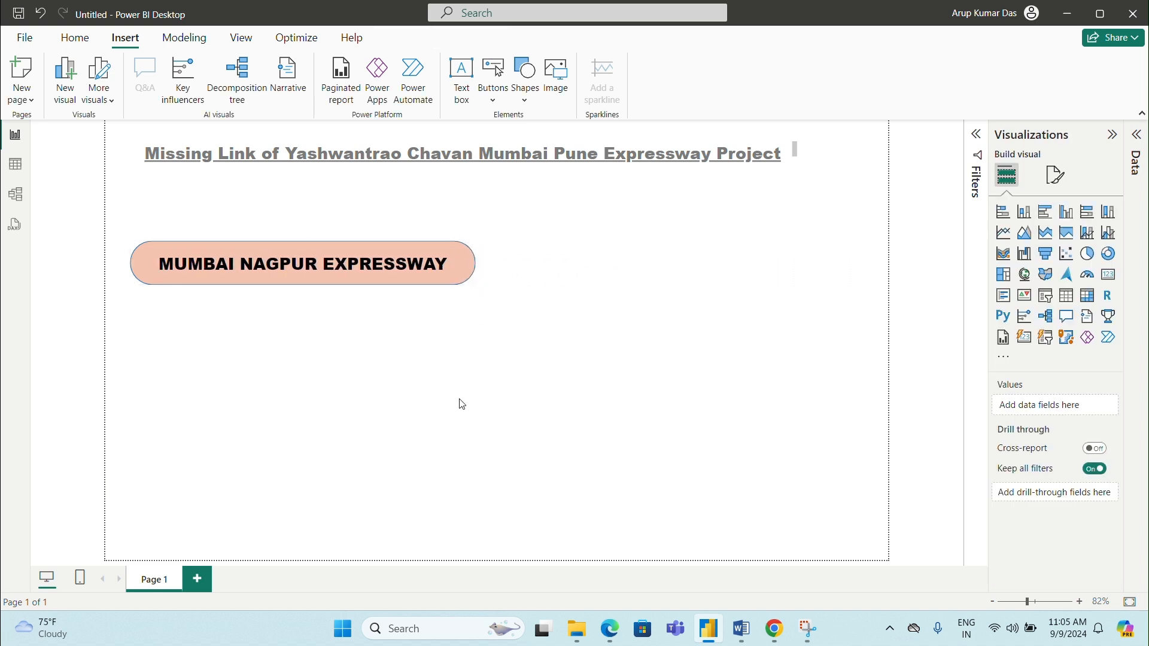
# Insert an isosceles triangle below the pill shape and narrow it to about two thirds of its width.
pyautogui.click(525, 75)
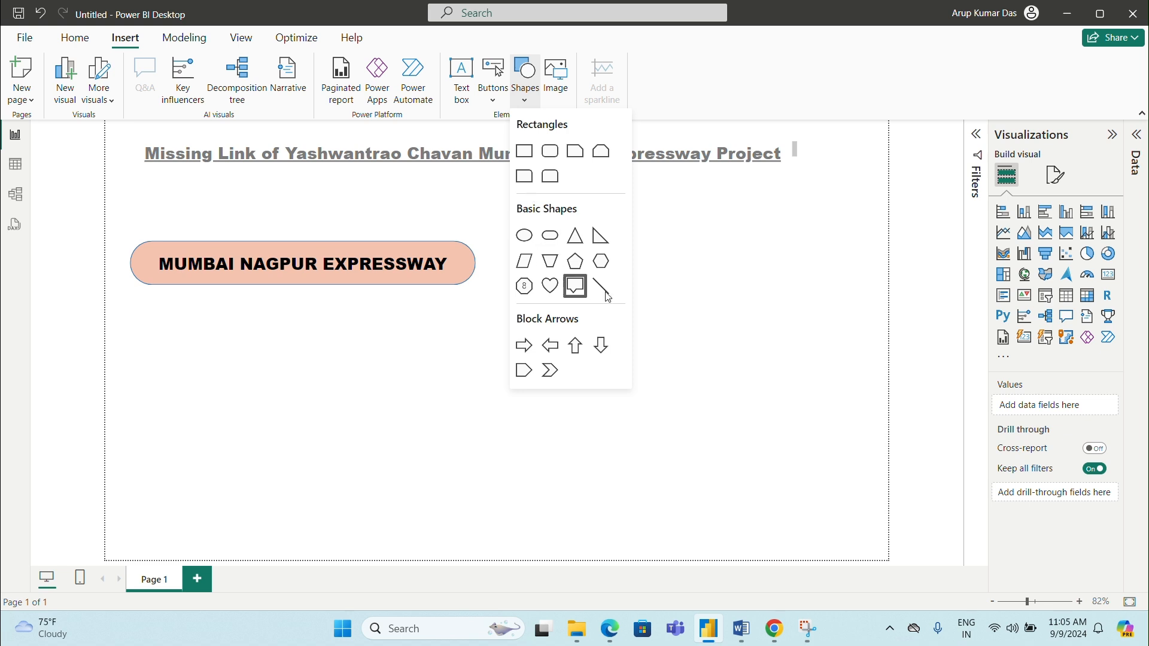
pyautogui.click(650, 262)
pyautogui.click(523, 101)
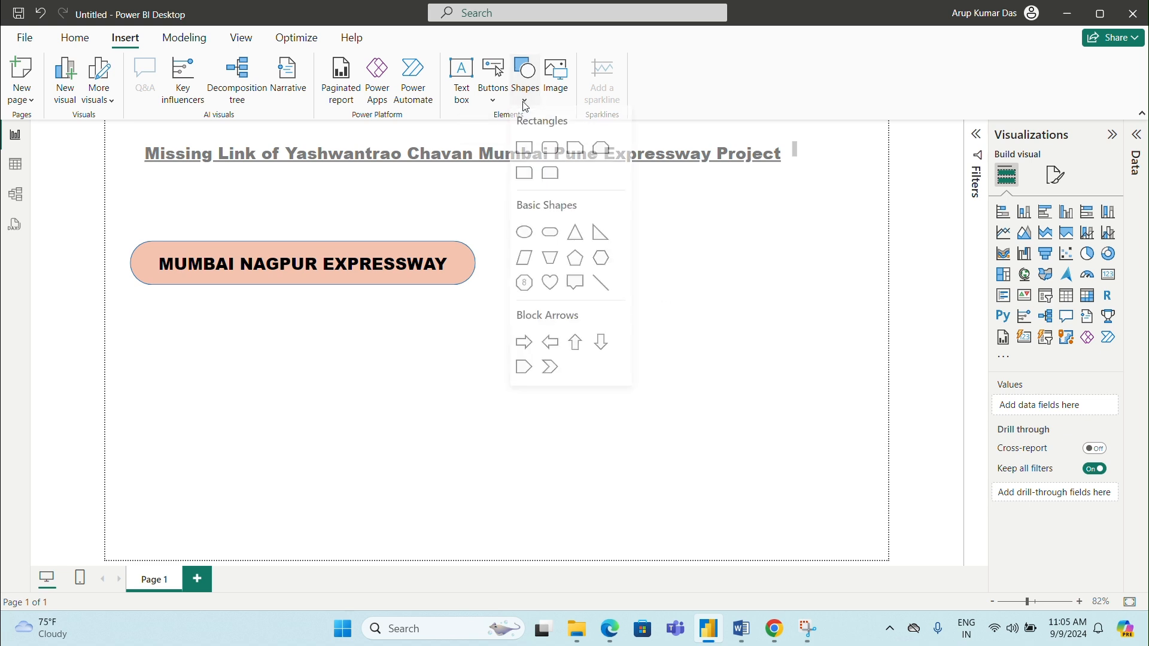
pyautogui.click(575, 238)
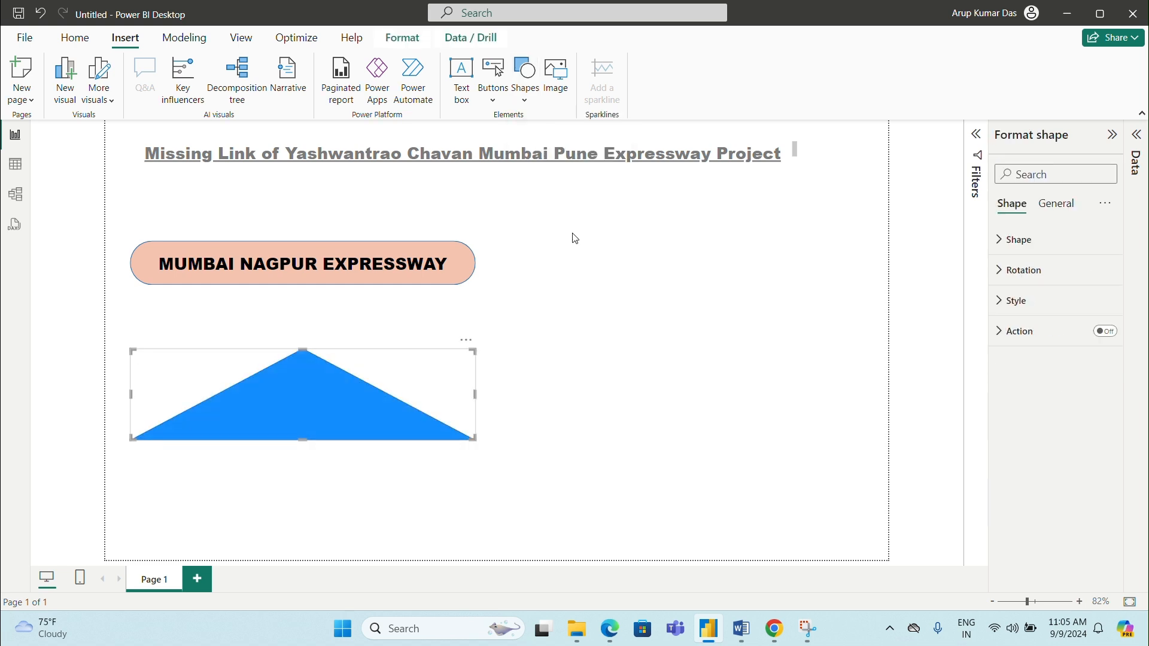
pyautogui.moveTo(475, 394); pyautogui.dragTo(357, 396)
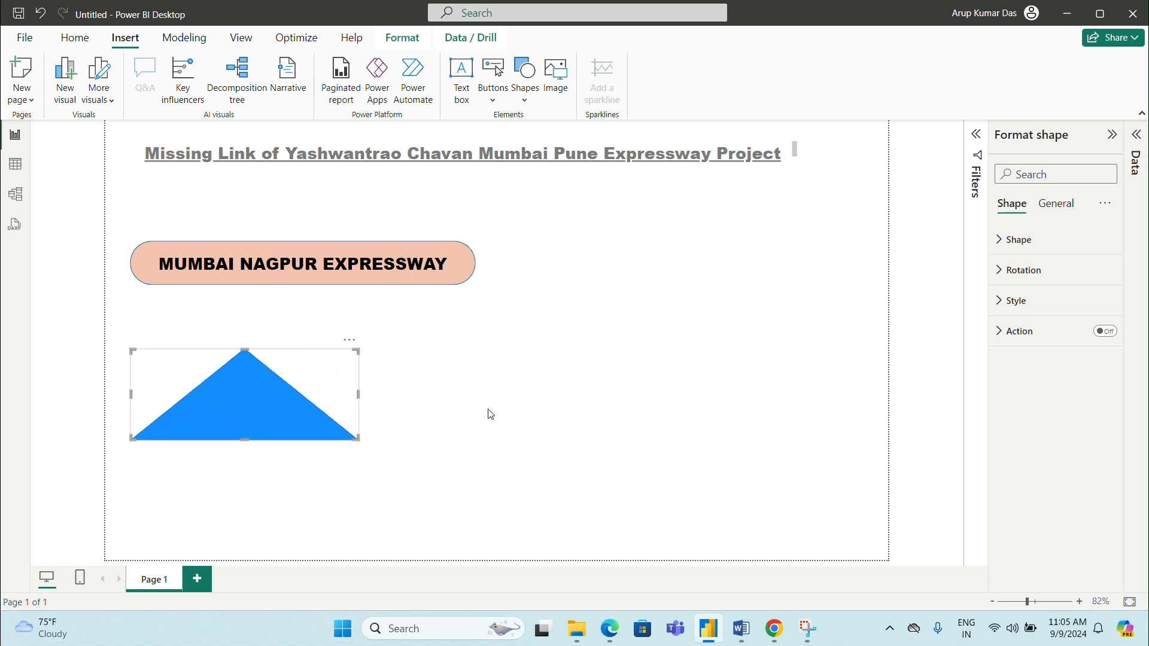
# Insert a pentagon and place it to the right of the triangle.
pyautogui.click(525, 102)
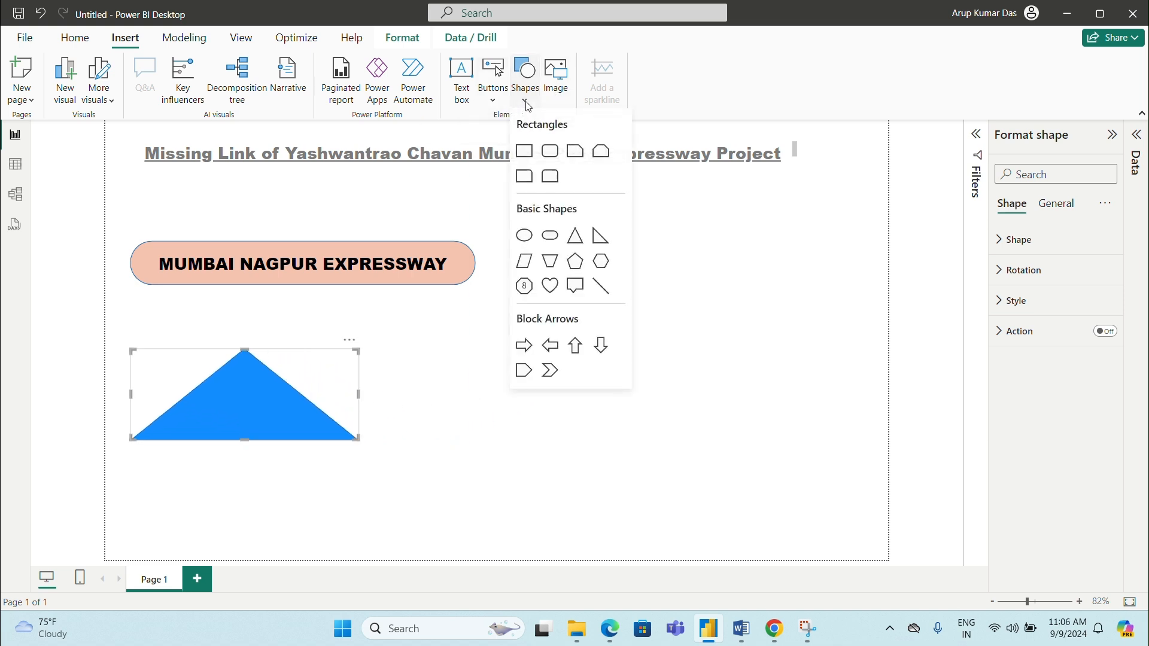
pyautogui.click(586, 272)
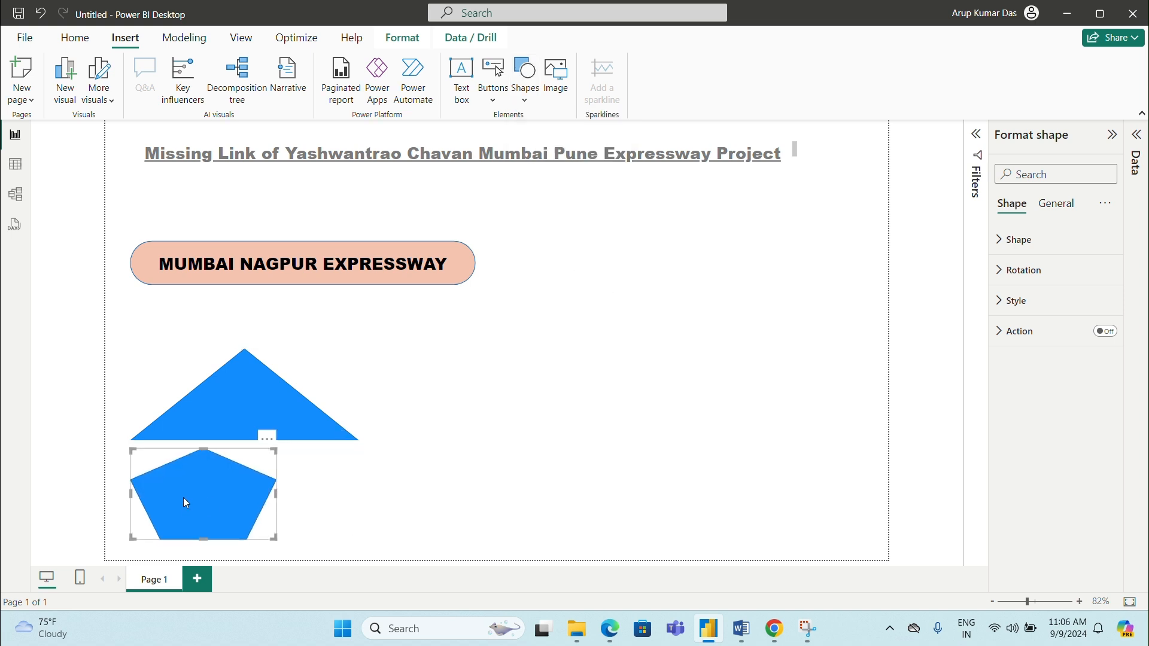
pyautogui.moveTo(185, 497); pyautogui.dragTo(502, 412)
pyautogui.click(675, 405)
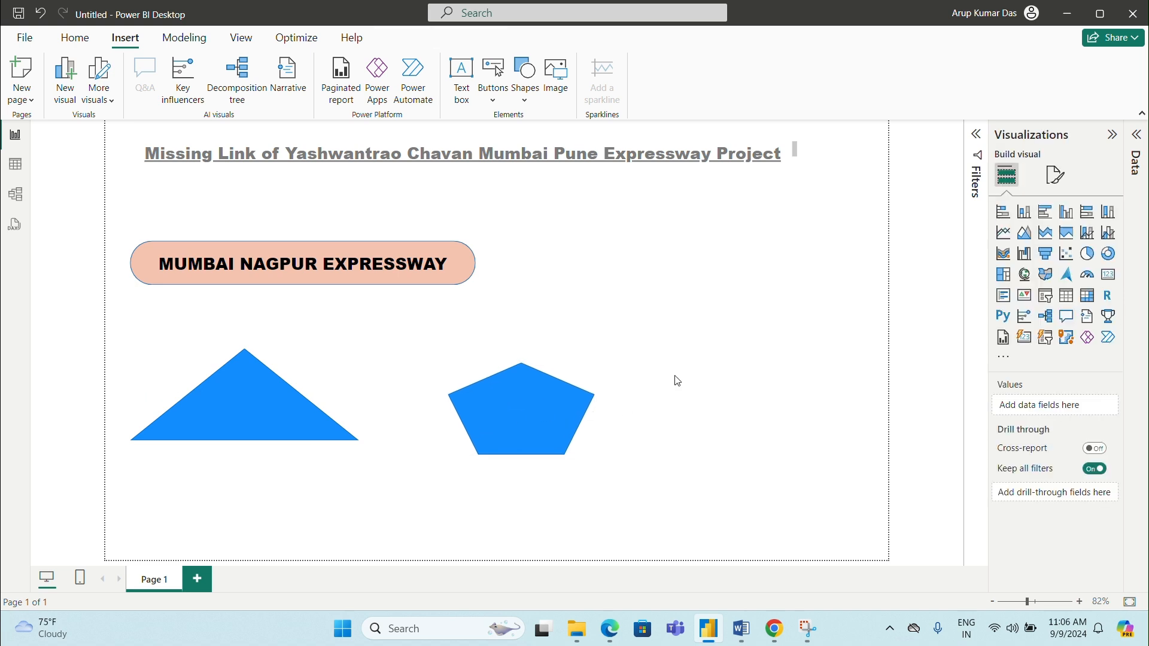
# Set the pentagon's fill color to white.
pyautogui.click(562, 425)
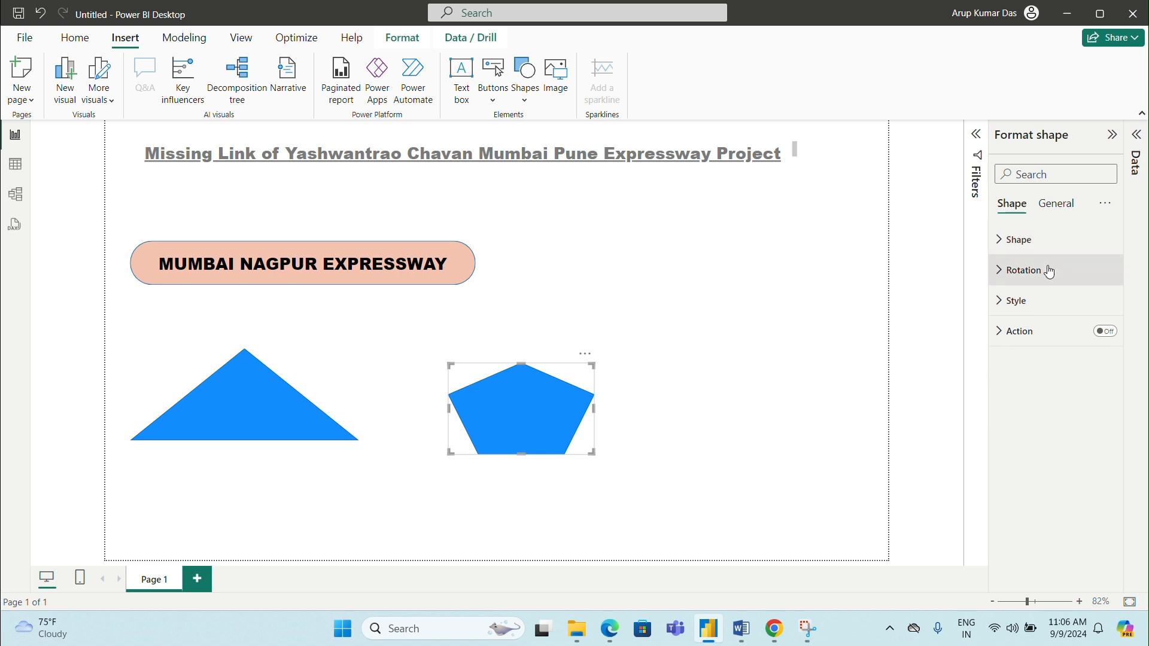
pyautogui.click(1028, 300)
pyautogui.click(1038, 383)
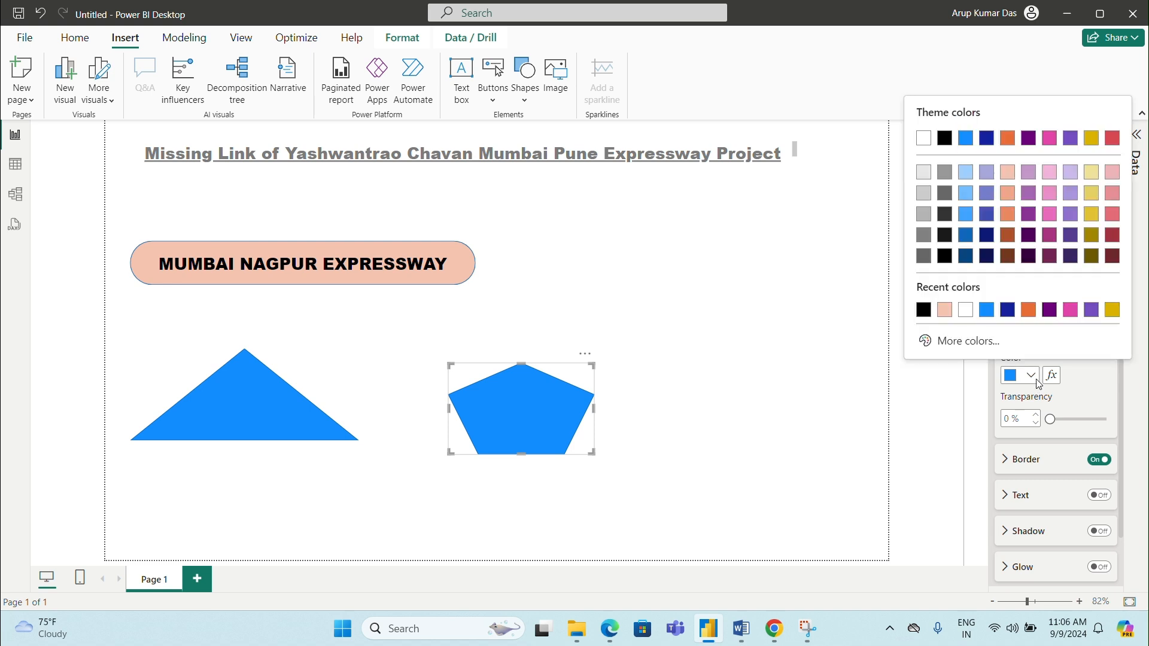
pyautogui.click(962, 310)
pyautogui.click(659, 403)
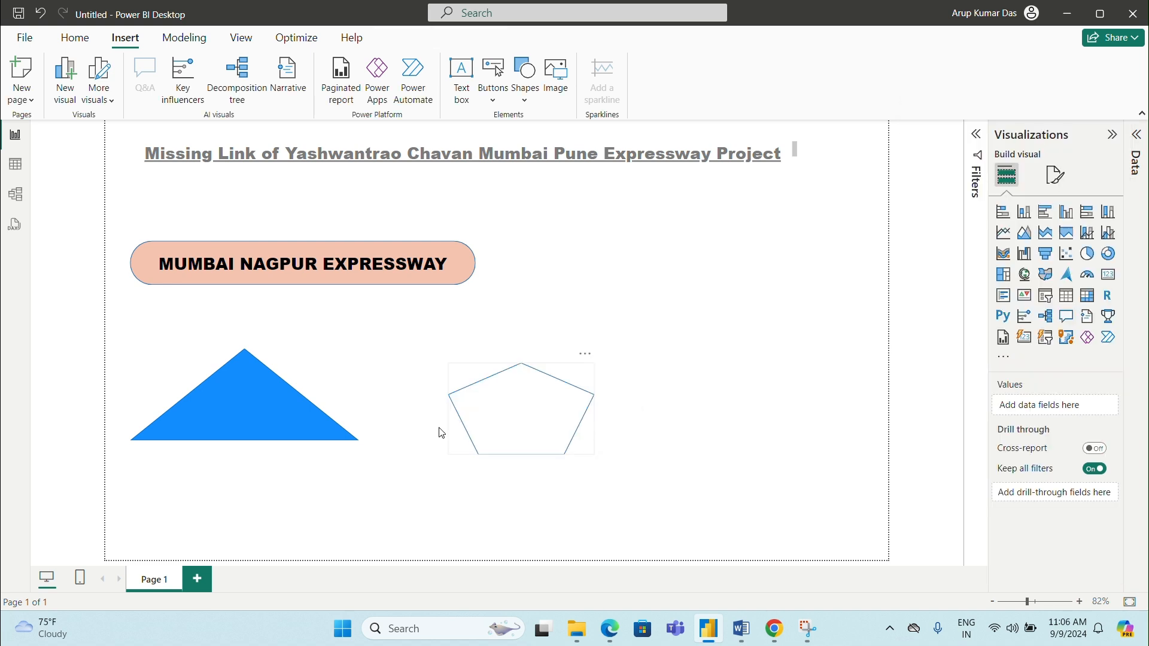
# Add a second page to the report and return to Page 1.
pyautogui.click(319, 269)
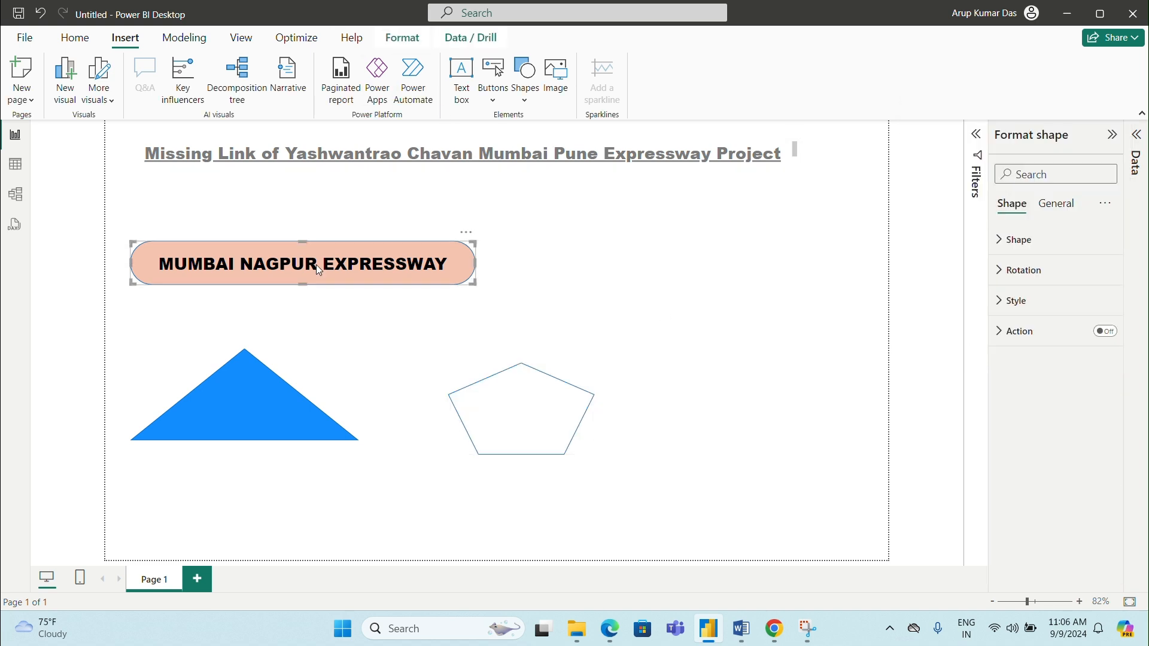
pyautogui.click(372, 333)
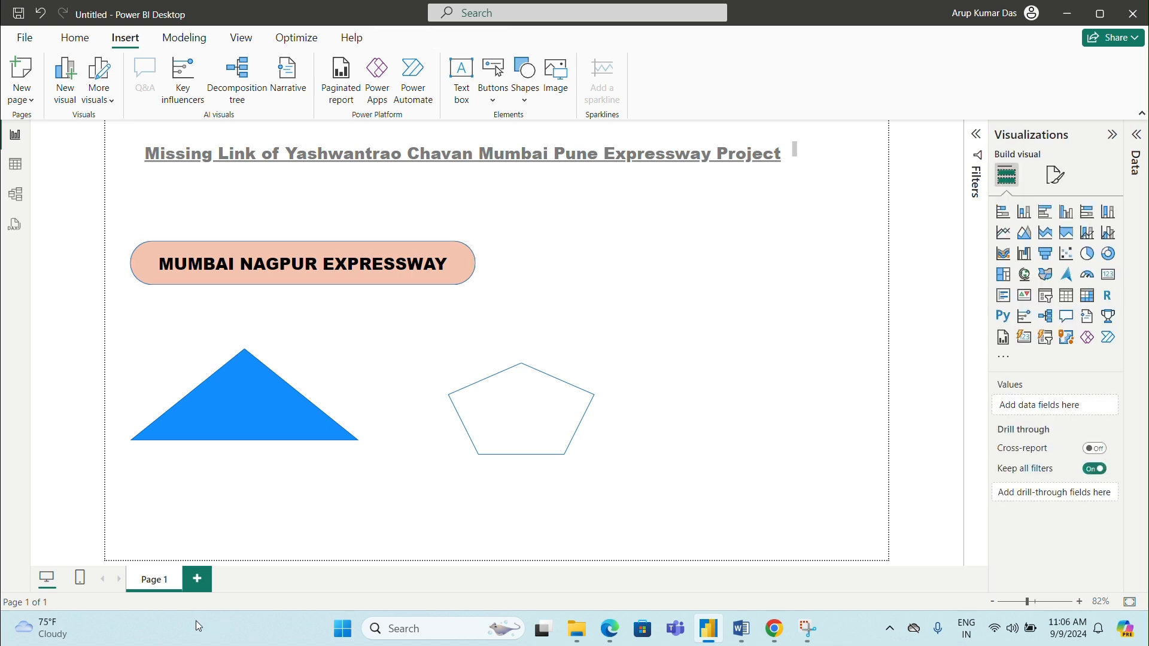
pyautogui.click(197, 580)
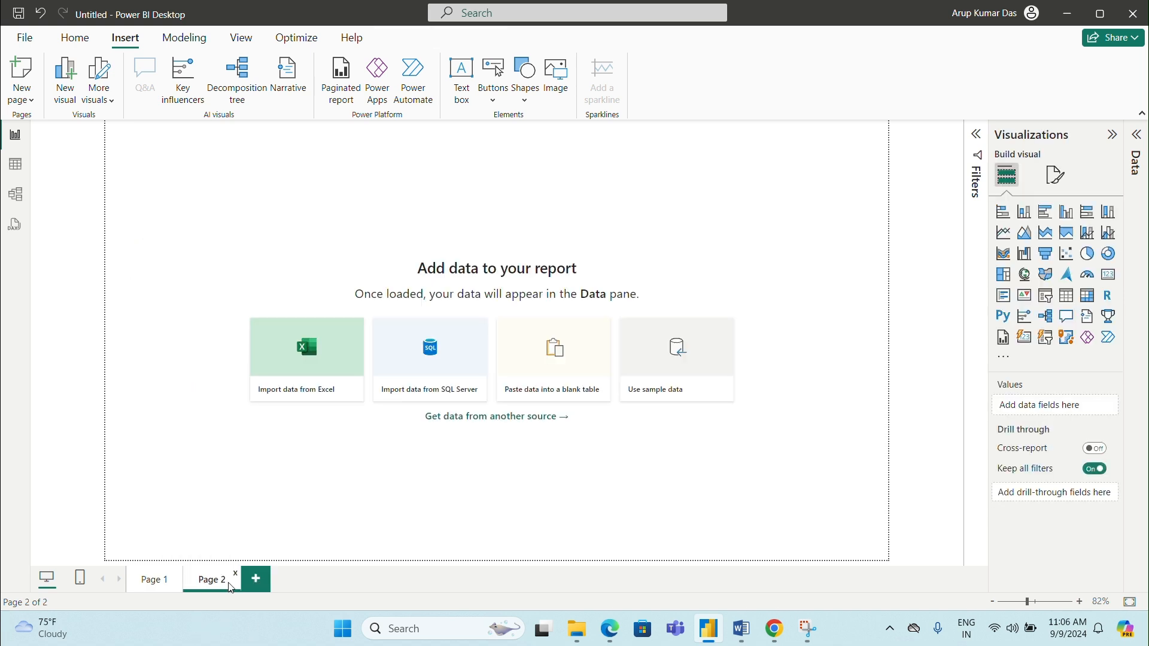
pyautogui.click(155, 580)
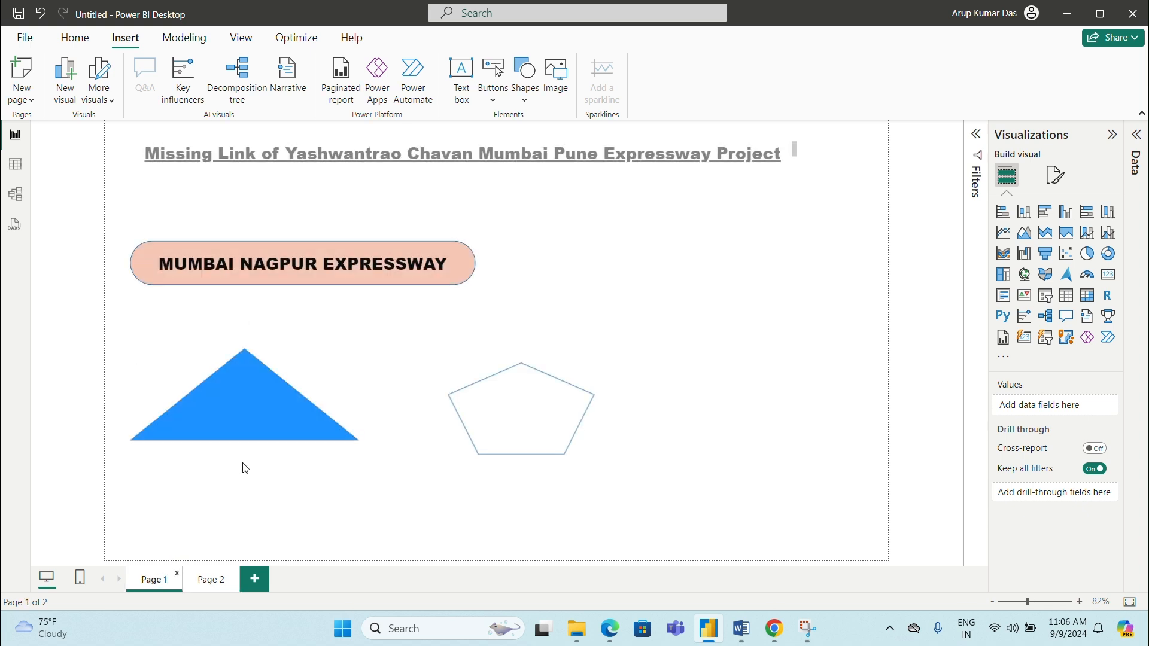
# Turn on the pill shape's action as Page navigation with Page 2 as destination, and follow the link to test it.
pyautogui.click(367, 265)
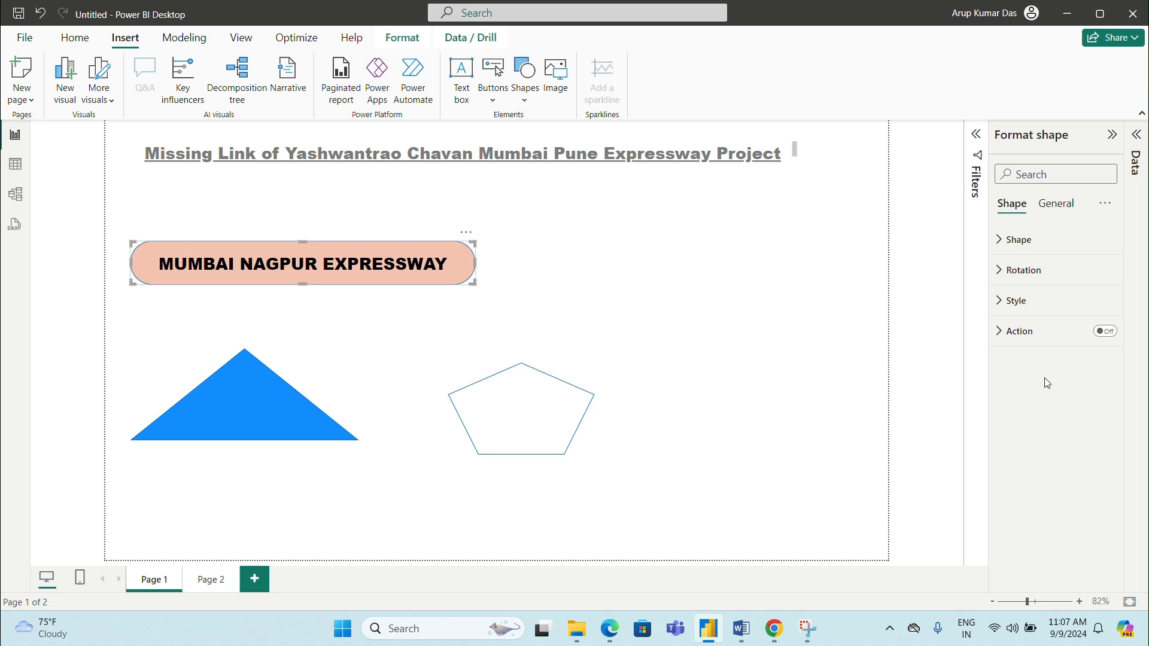
pyautogui.click(1105, 331)
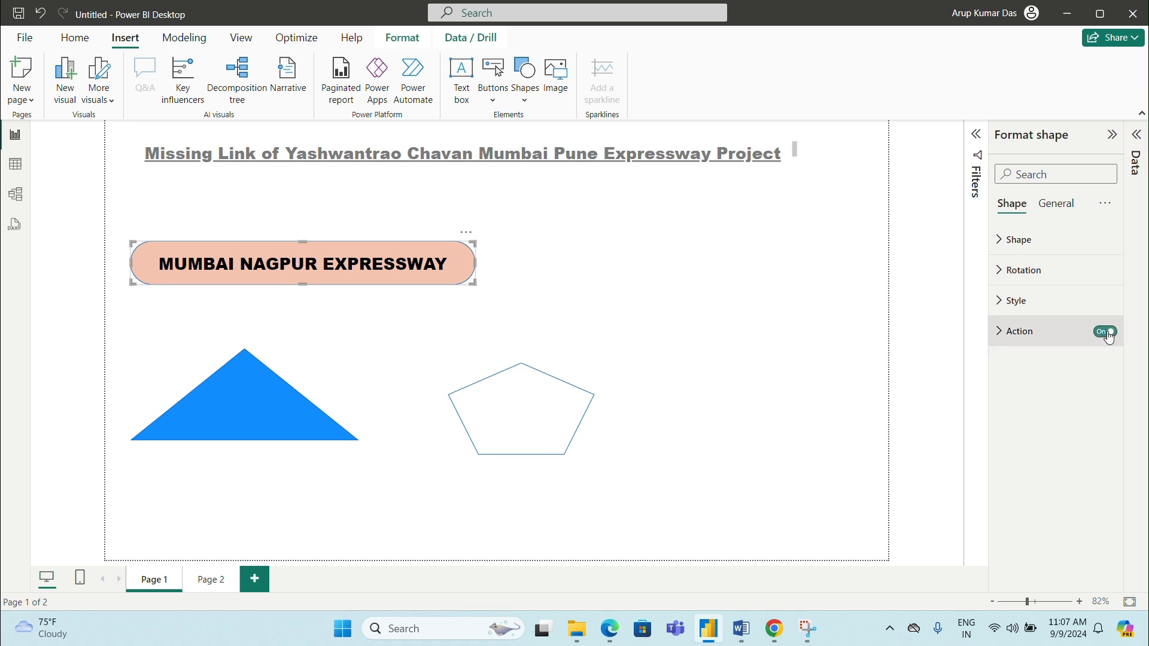
pyautogui.click(1034, 334)
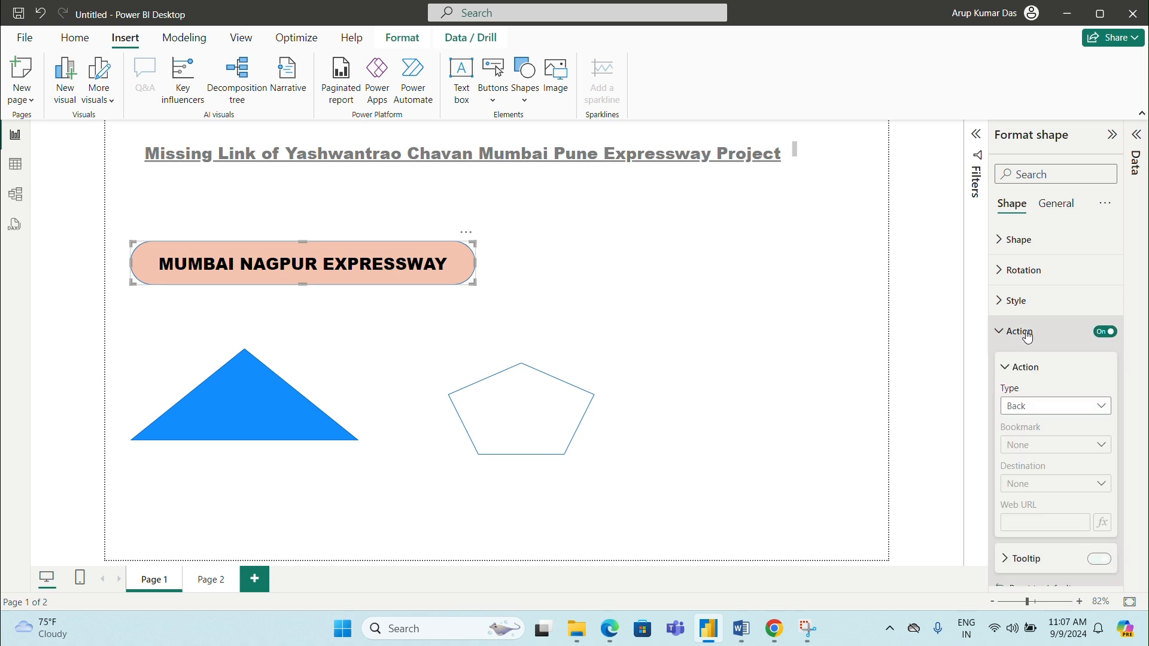
pyautogui.click(1107, 412)
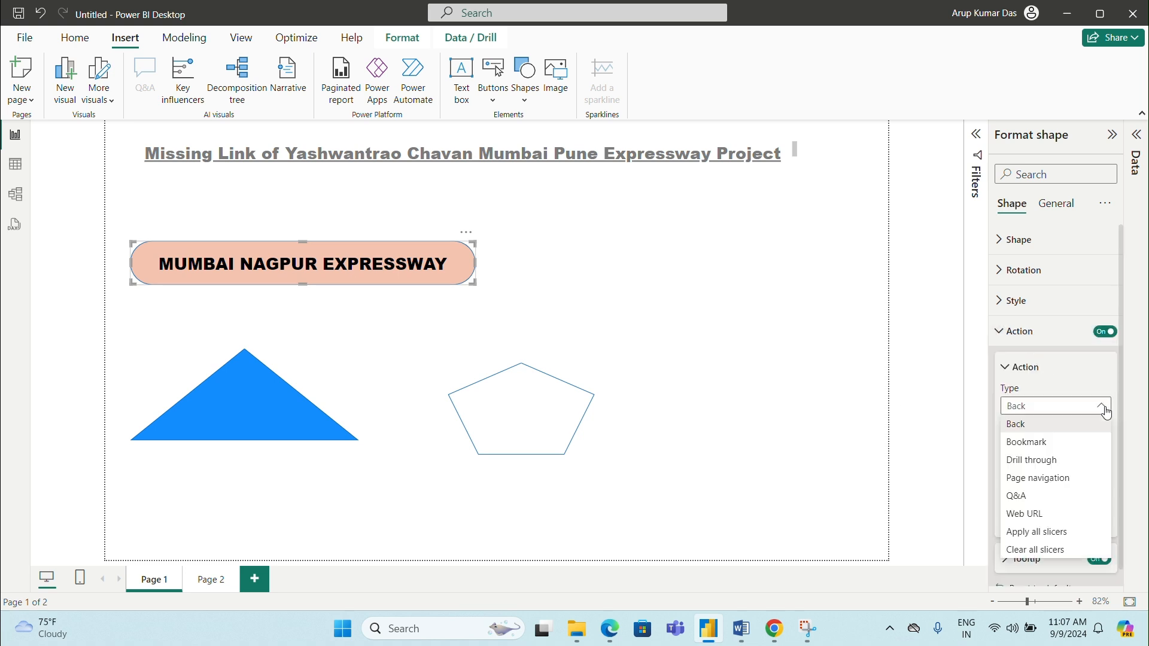
pyautogui.click(1070, 482)
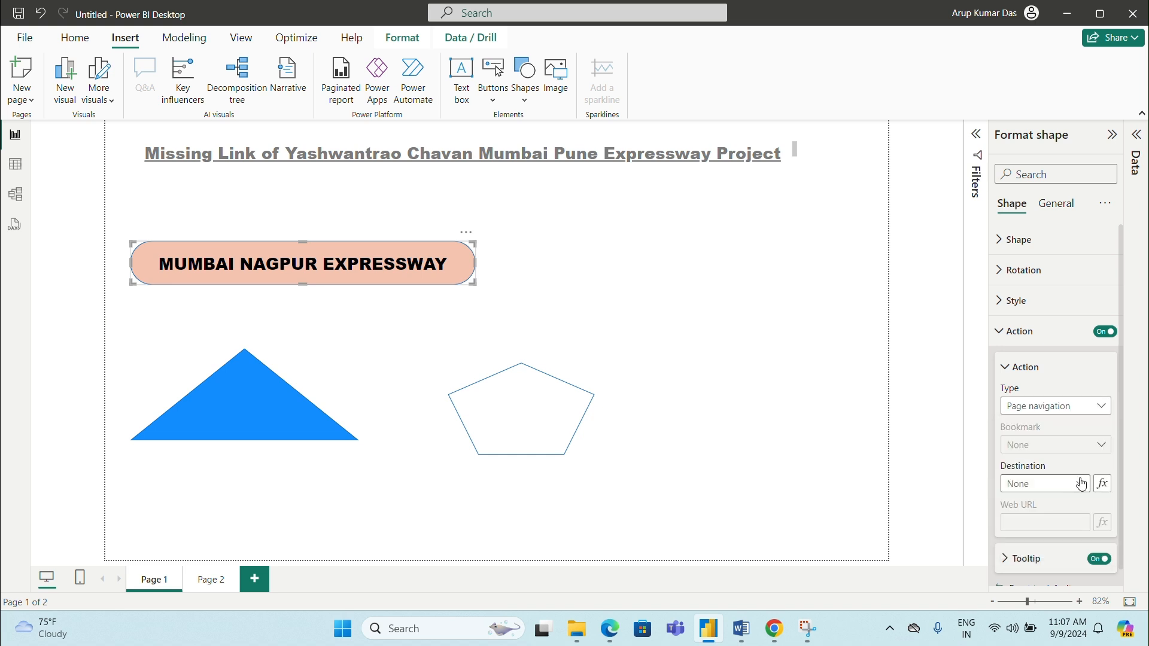
pyautogui.click(1083, 485)
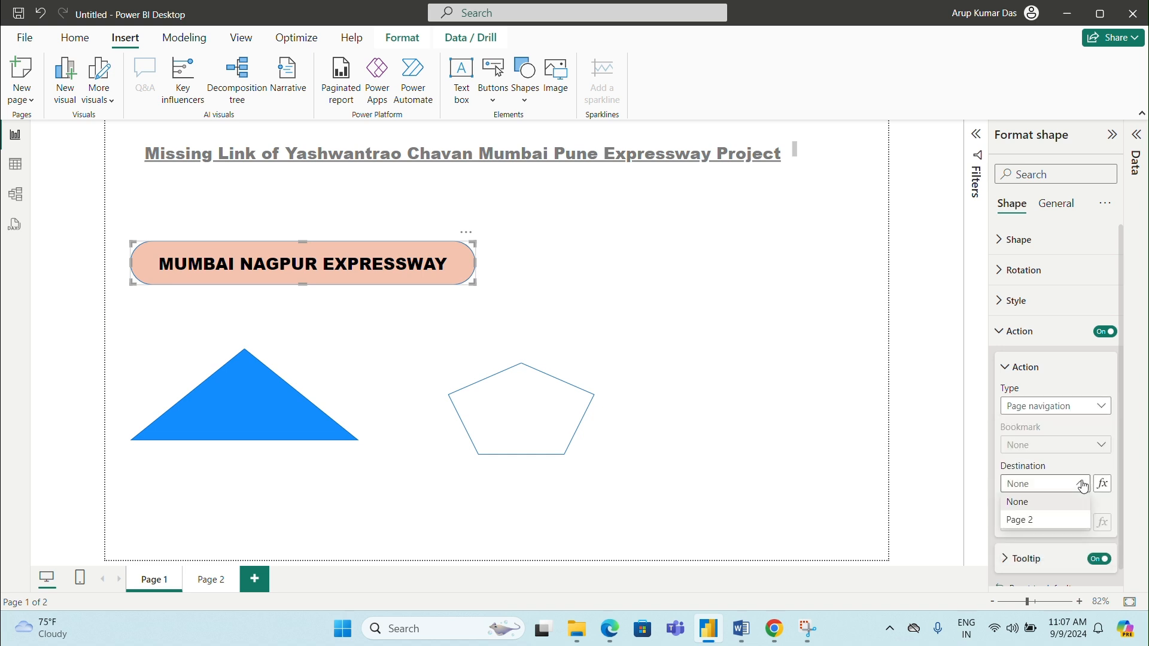
pyautogui.click(1039, 521)
pyautogui.click(713, 428)
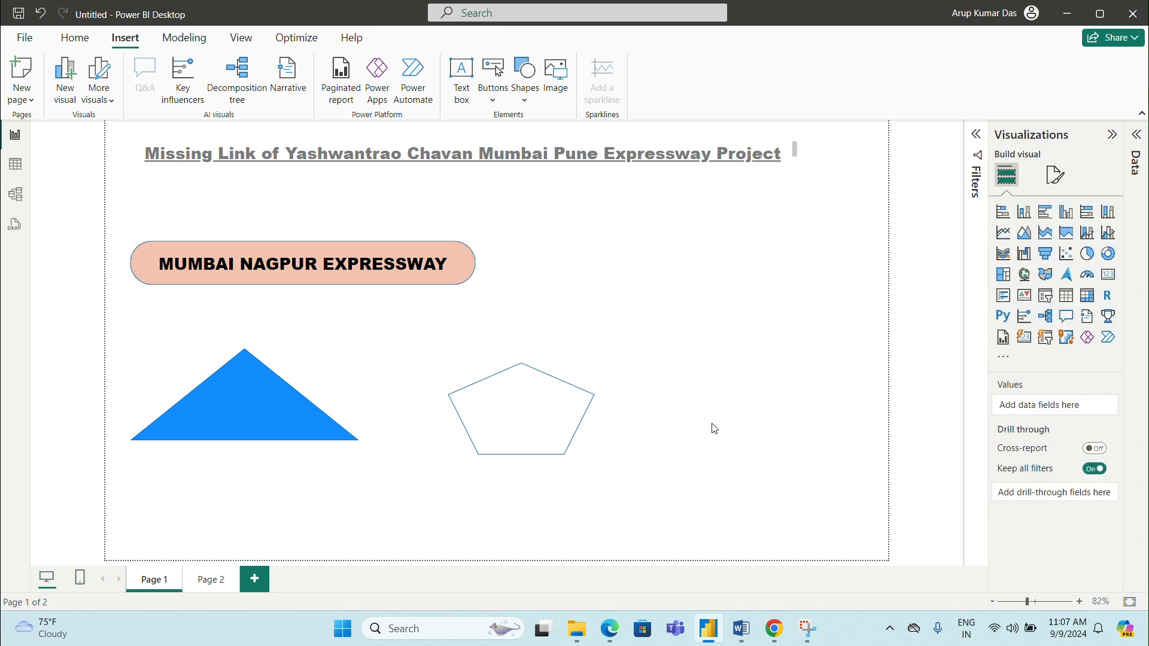
pyautogui.keyDown('ctrl'); pyautogui.click(323, 273); pyautogui.keyUp('ctrl')
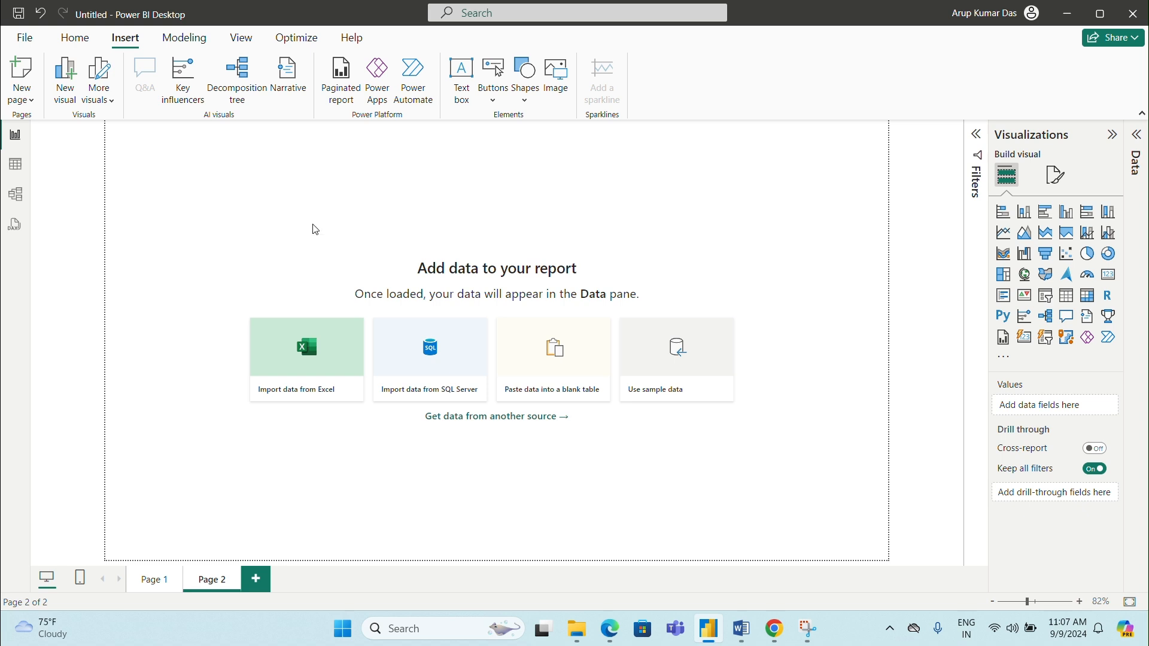
# Insert a Back button on Page 2 and increase its height to enlarge the arrow icon.
pyautogui.click(496, 106)
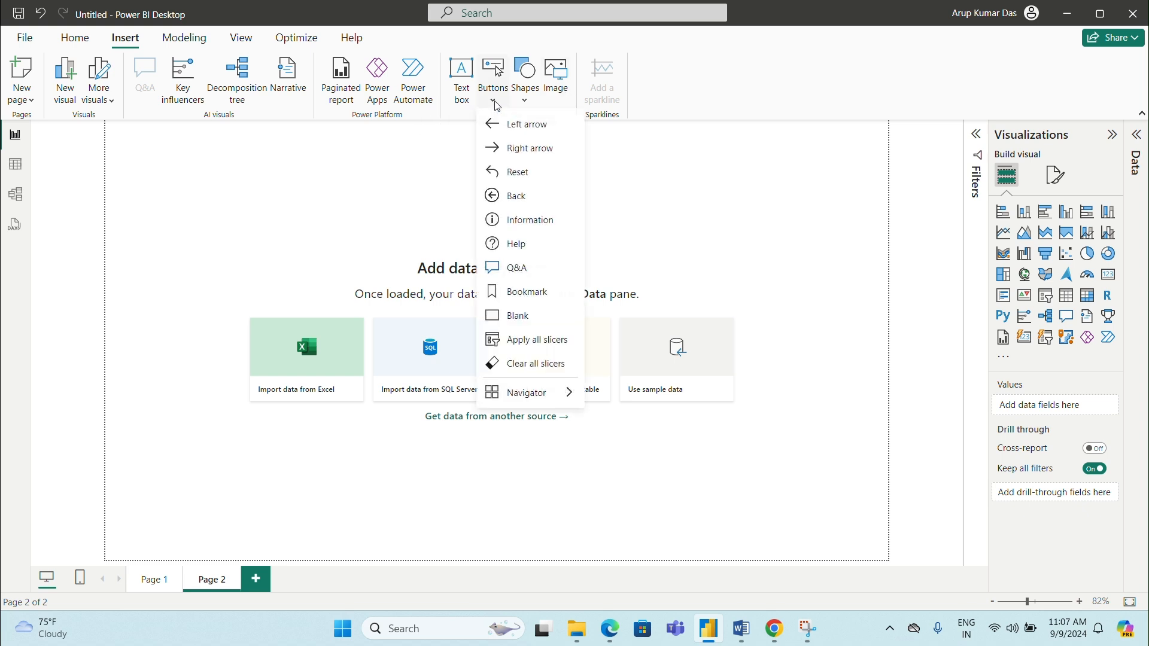
pyautogui.click(519, 198)
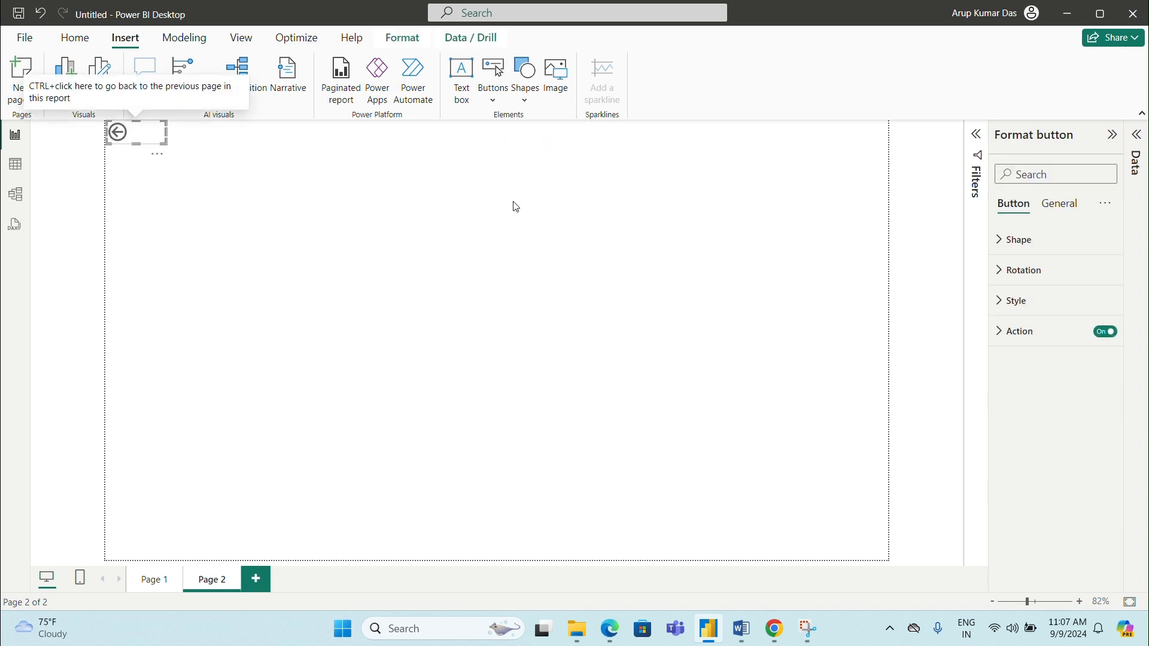
pyautogui.moveTo(136, 145); pyautogui.dragTo(134, 166)
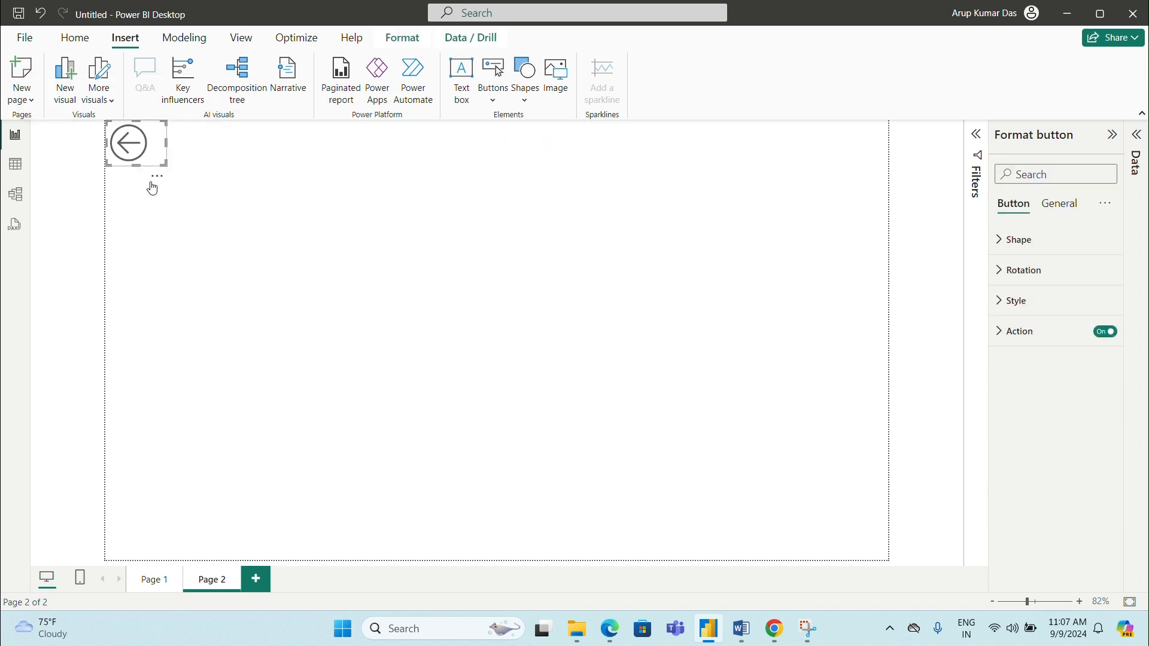
pyautogui.click(199, 226)
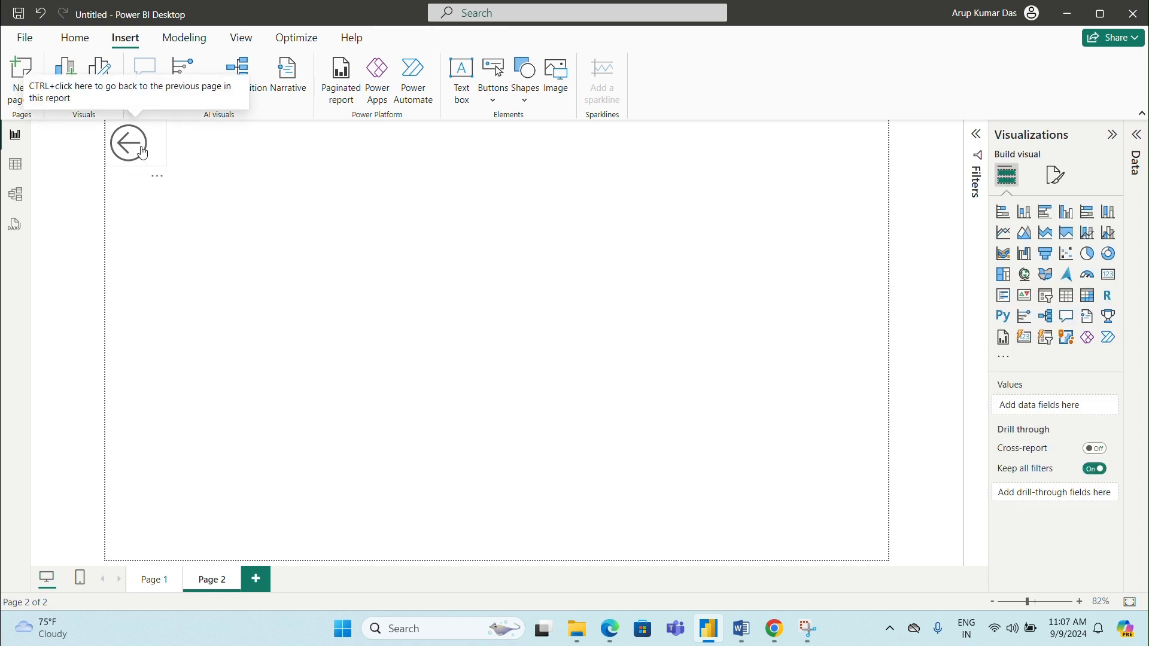
pyautogui.click(142, 153)
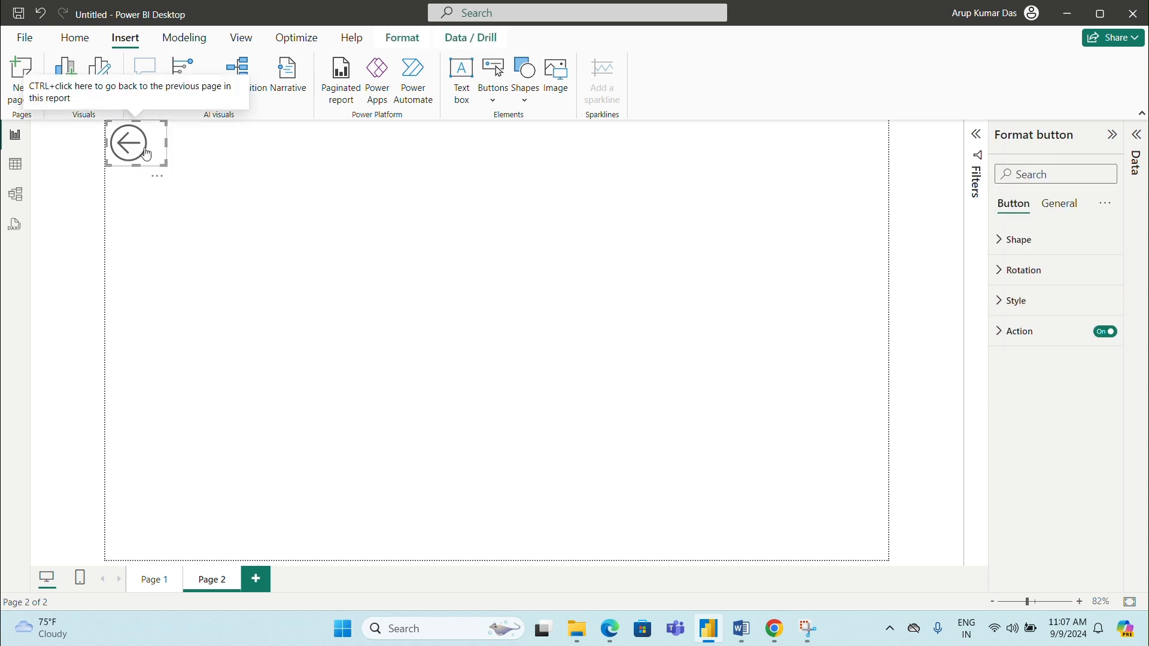
# Set the Back button's action to Page navigation with Page 1 as destination, and follow the button to test it.
pyautogui.click(1020, 333)
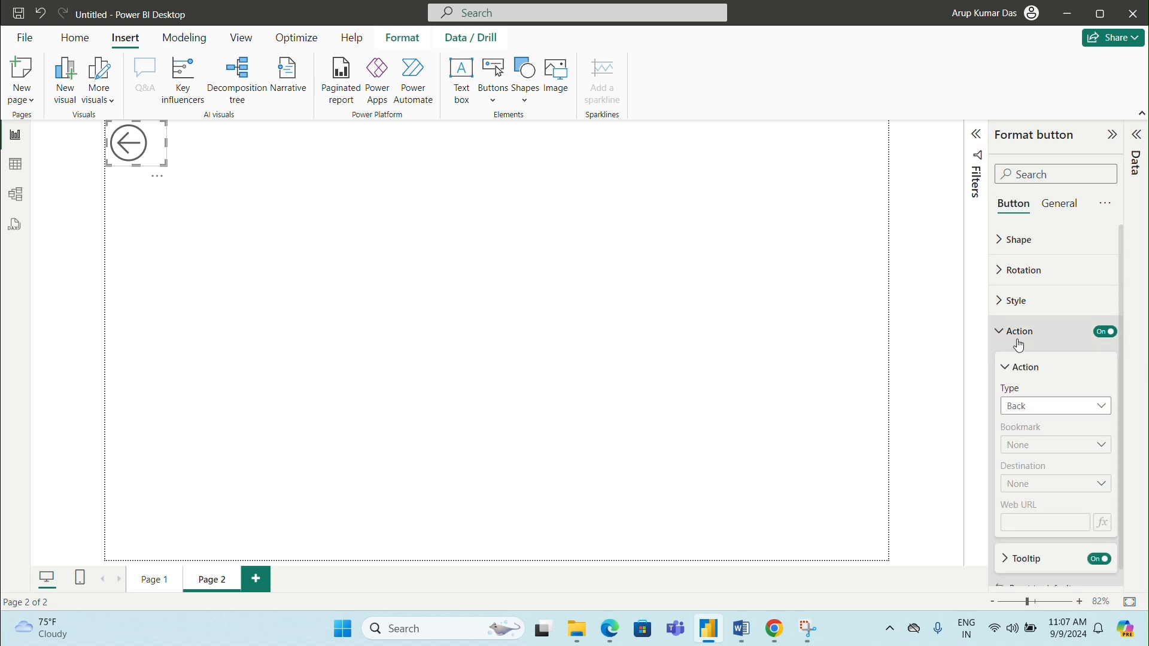
pyautogui.click(1099, 409)
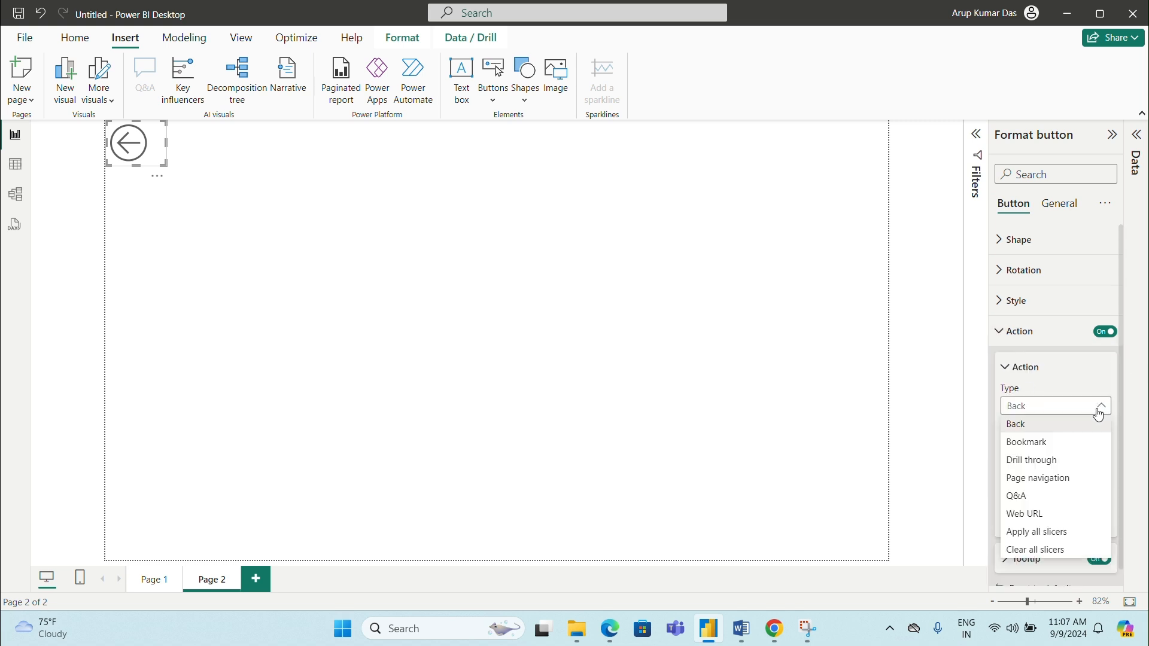
pyautogui.click(1077, 478)
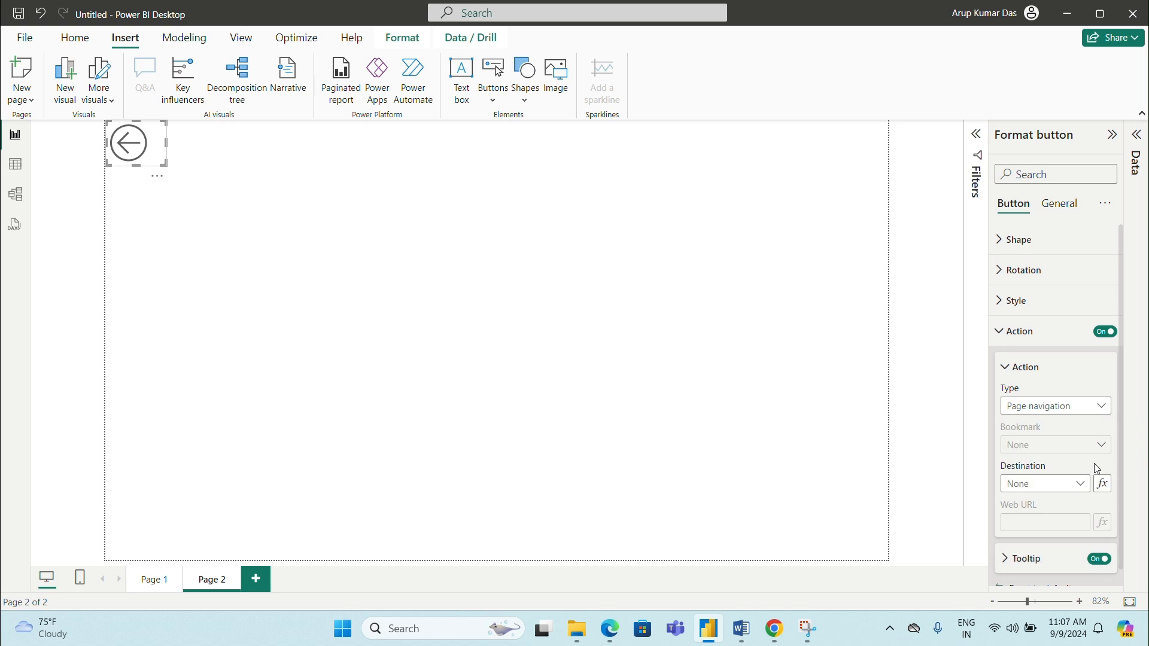
pyautogui.click(1085, 486)
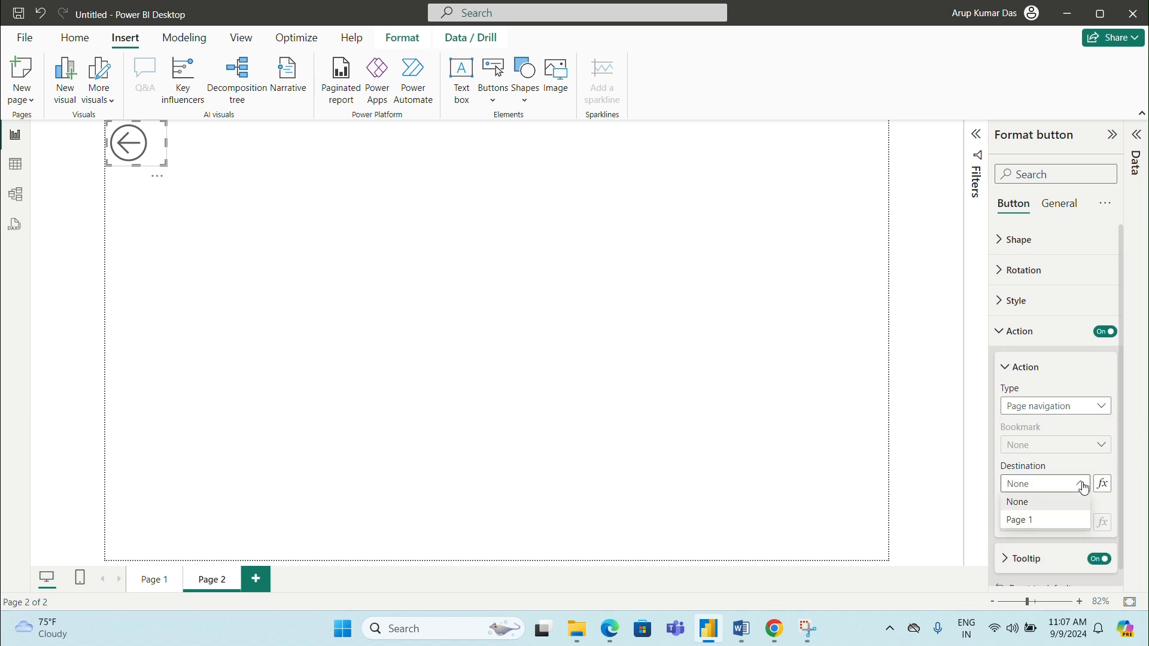
pyautogui.click(1047, 520)
pyautogui.click(599, 376)
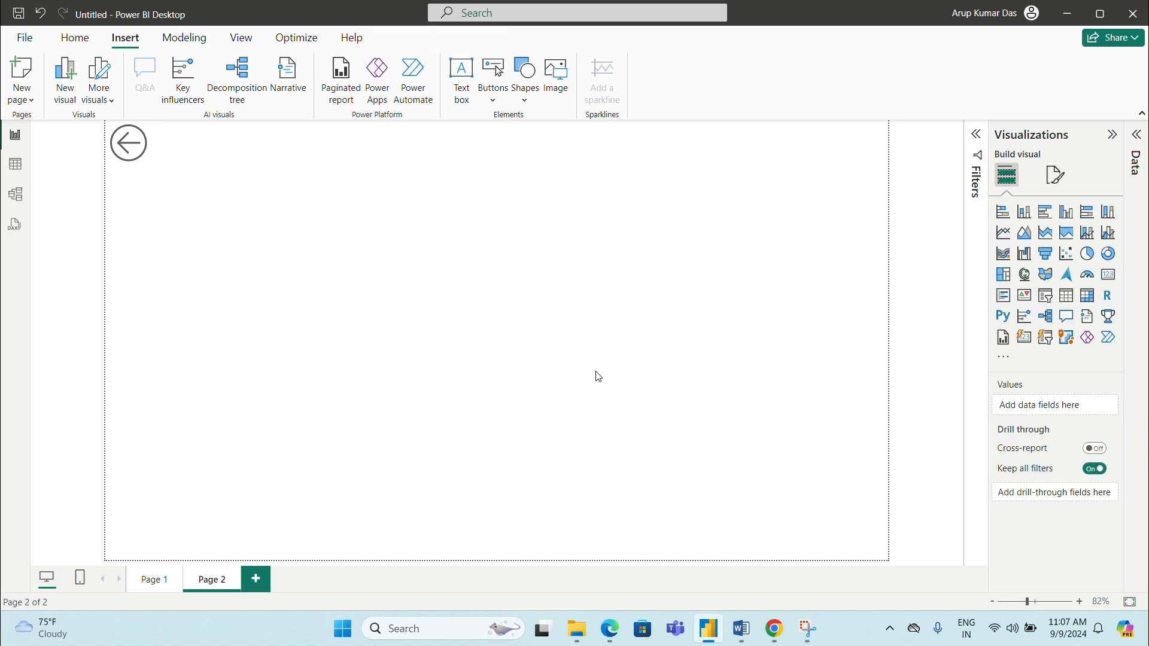
pyautogui.keyDown('ctrl'); pyautogui.click(128, 156); pyautogui.keyUp('ctrl')
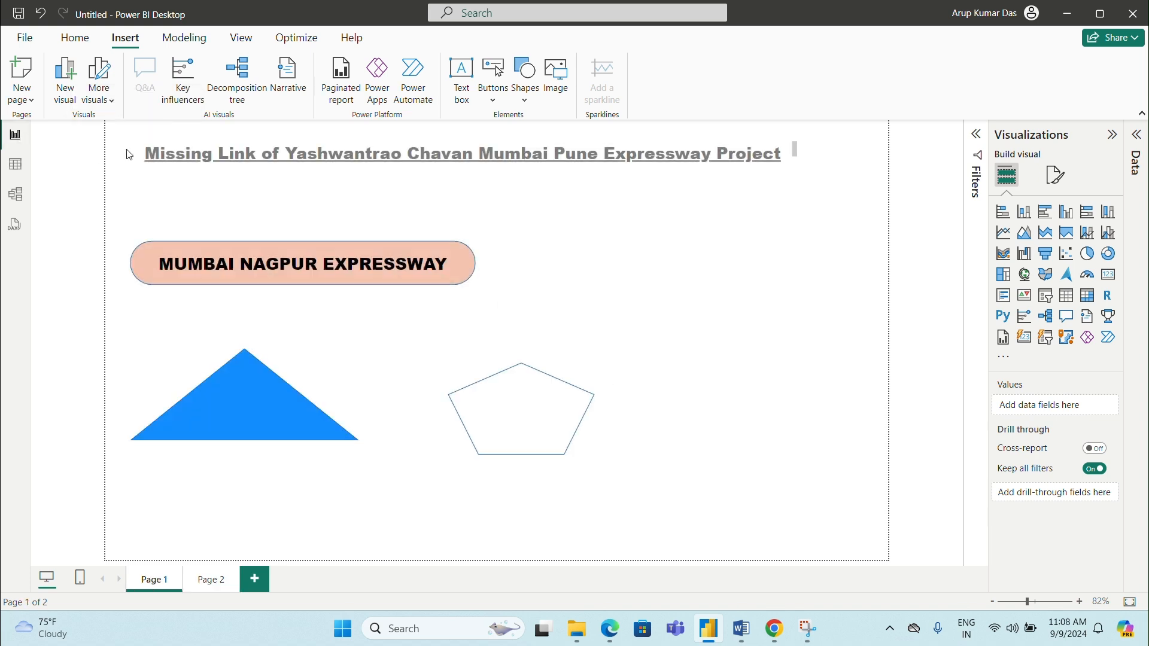